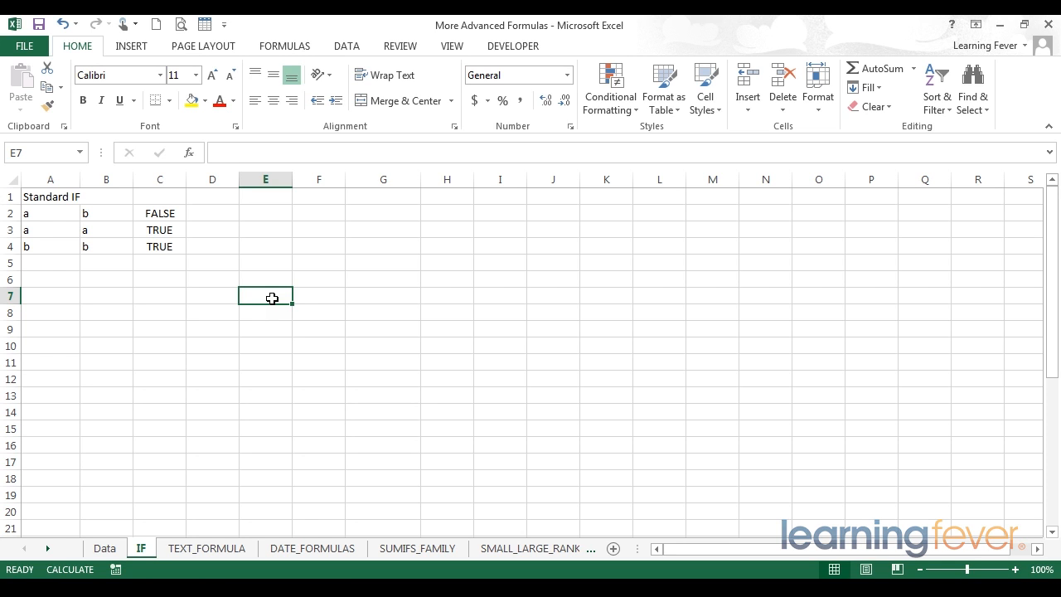
# Step: Examine the logical test, value-if-true and value-if-false arguments of the IF formula in cell C2
pyautogui.click(160, 213)
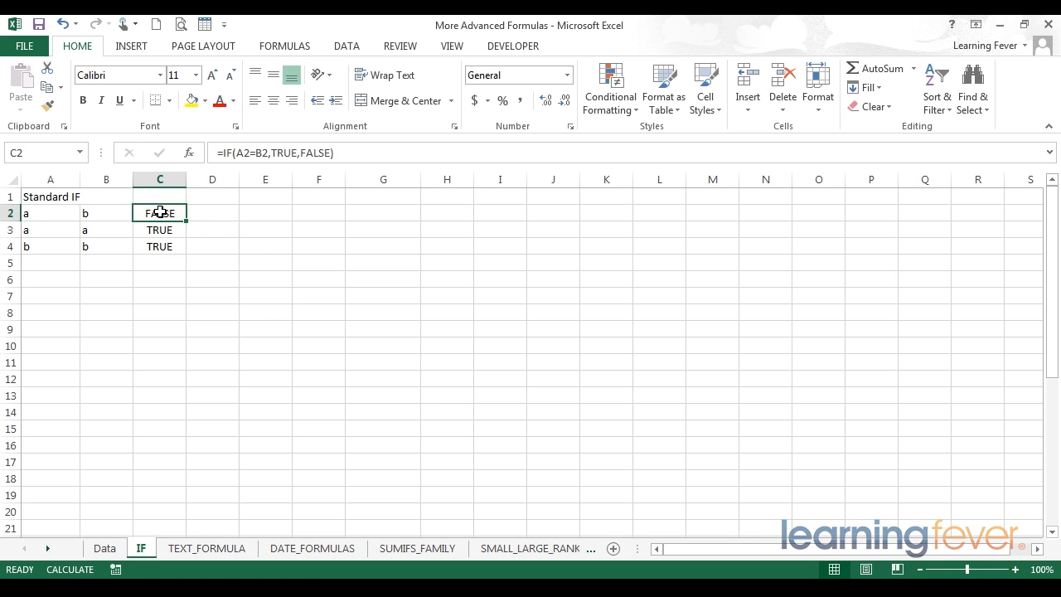
pyautogui.click(355, 153)
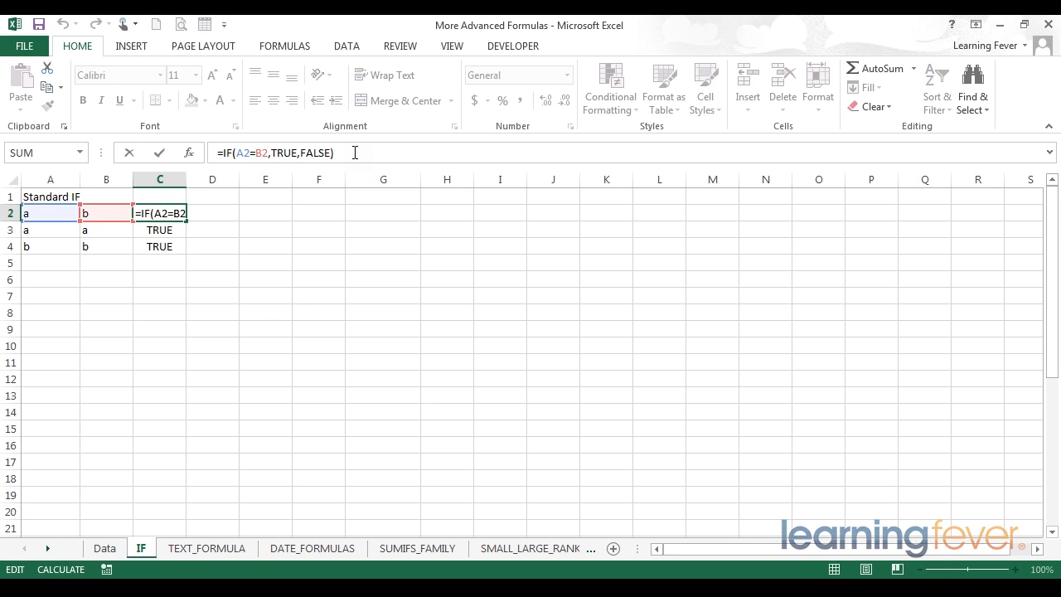
pyautogui.moveTo(236, 152); pyautogui.dragTo(269, 153)
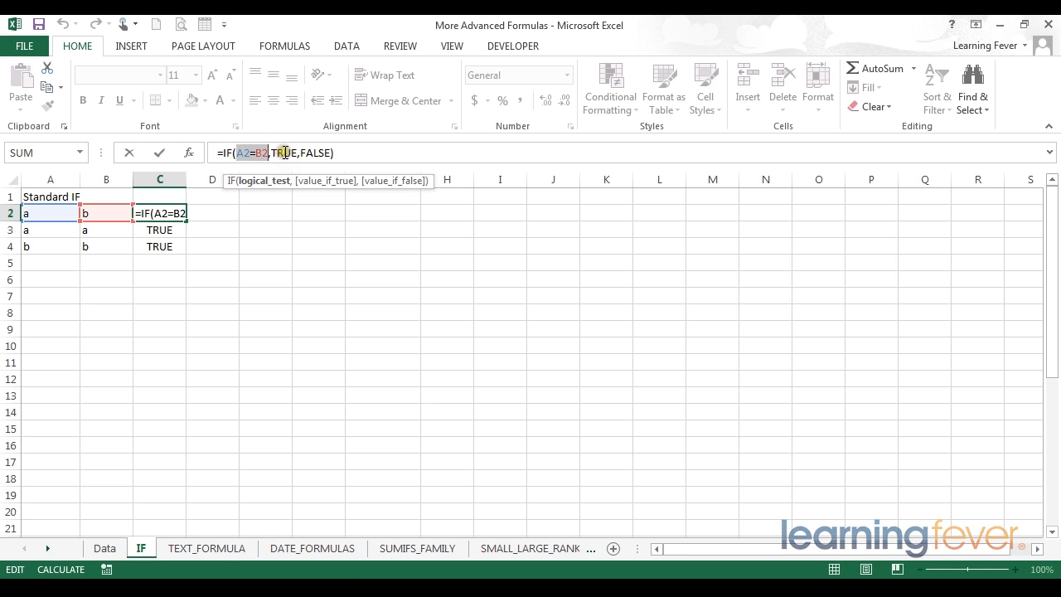
pyautogui.click(285, 152)
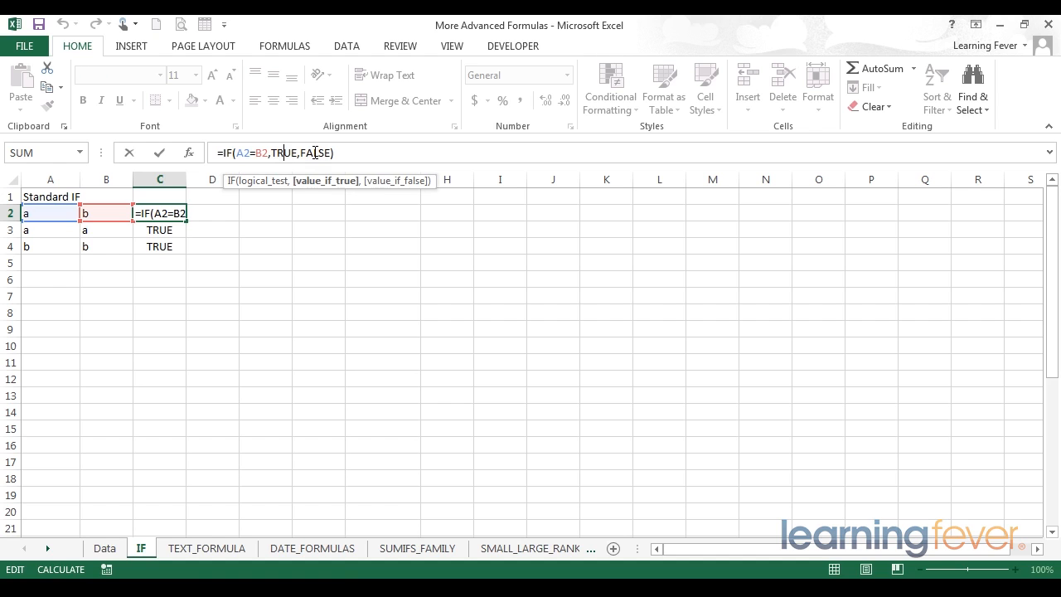
pyautogui.click(315, 153)
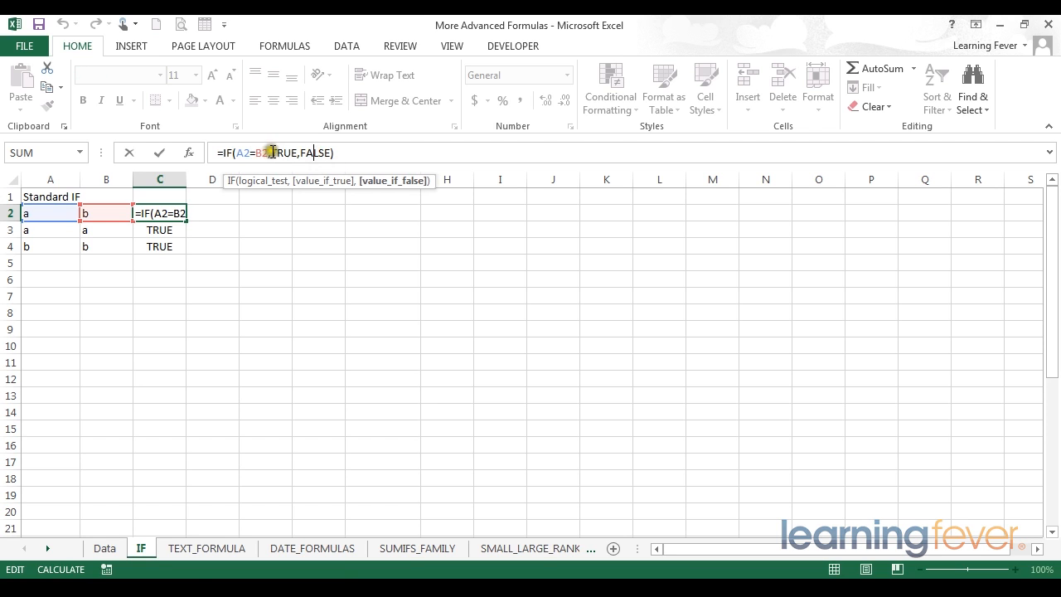
pyautogui.click(280, 152)
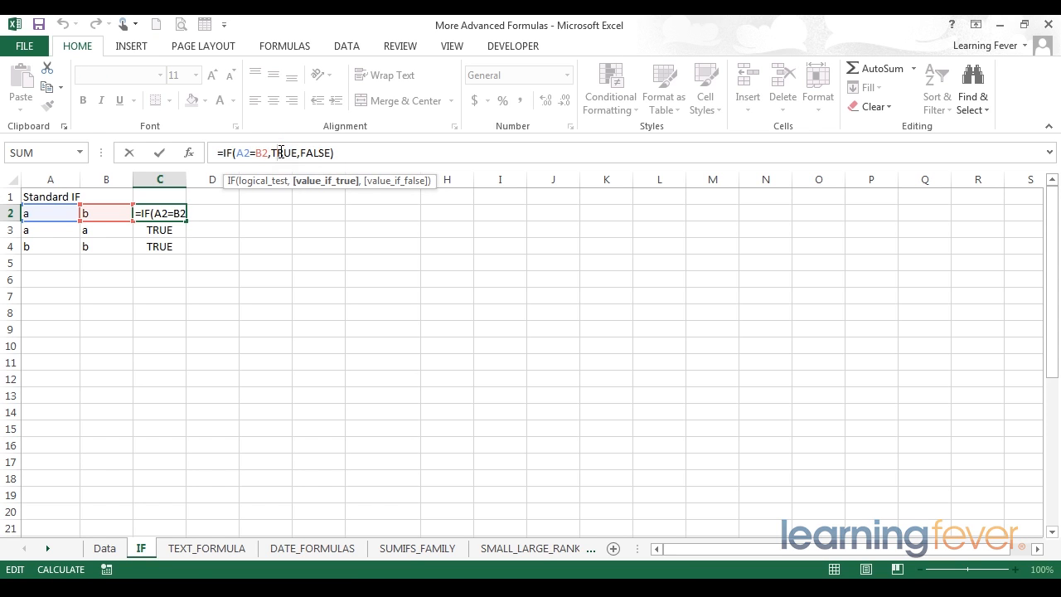
pyautogui.click(317, 153)
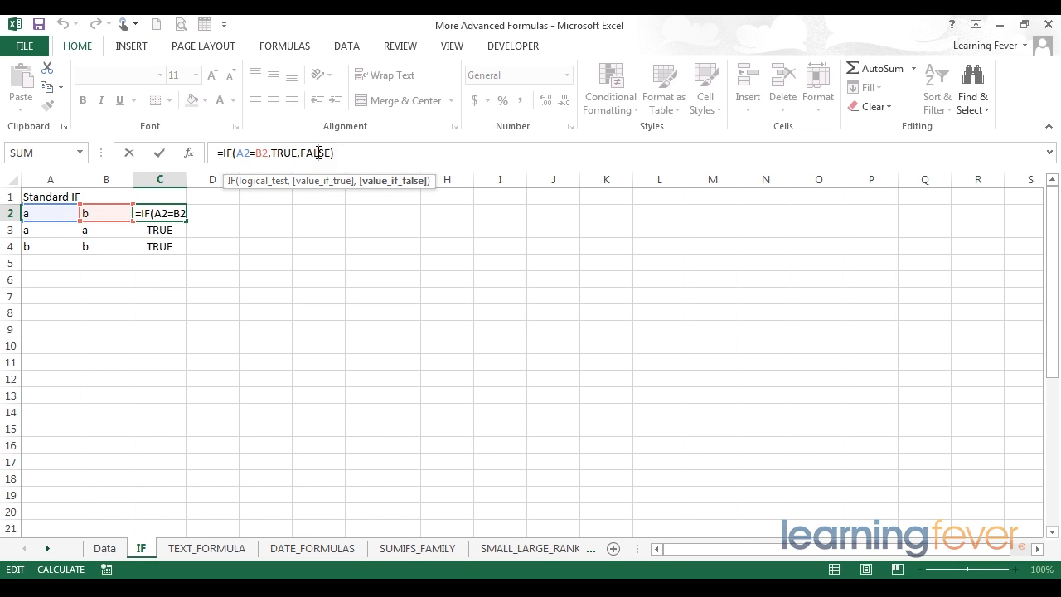
pyautogui.click(285, 152)
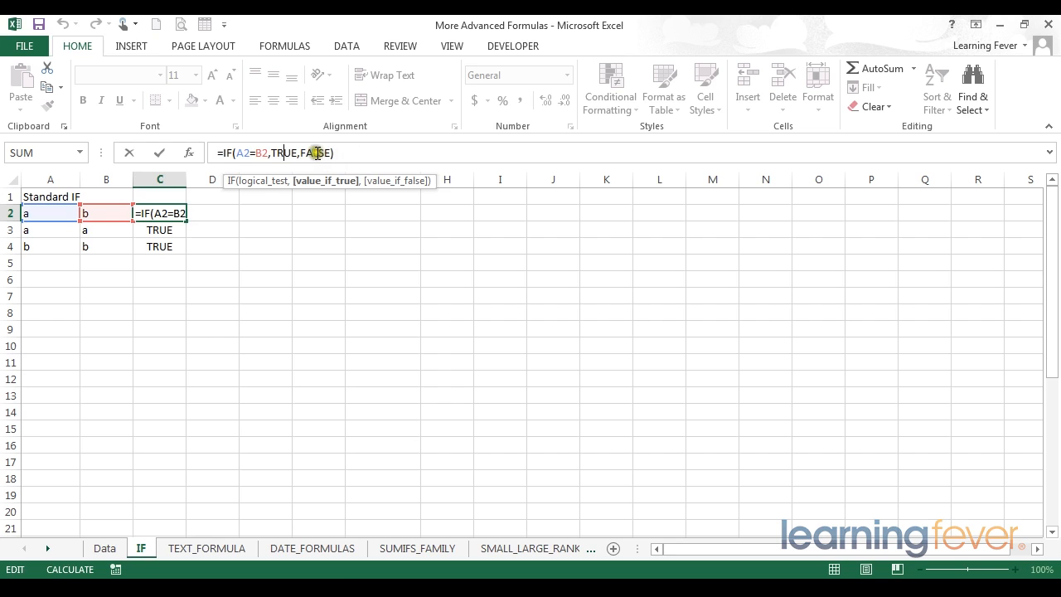
pyautogui.moveTo(238, 152); pyautogui.dragTo(270, 155)
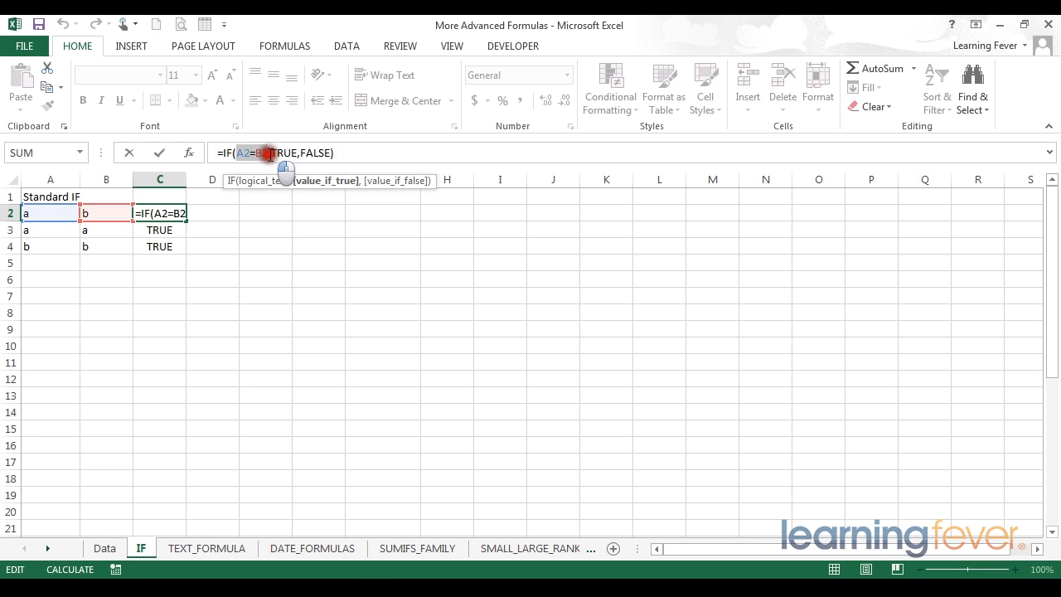
pyautogui.click(253, 153)
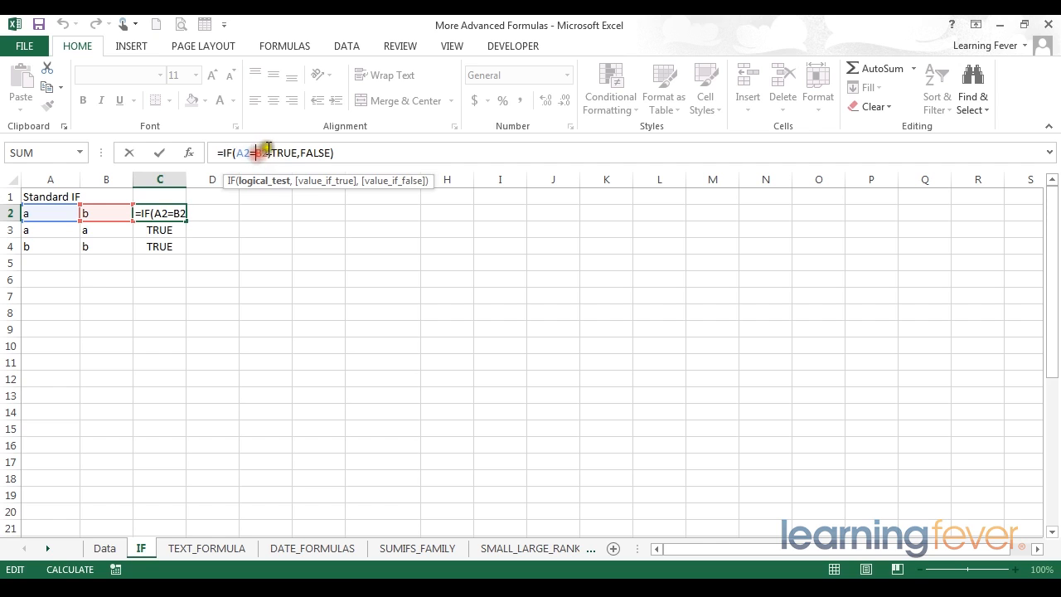
pyautogui.click(284, 155)
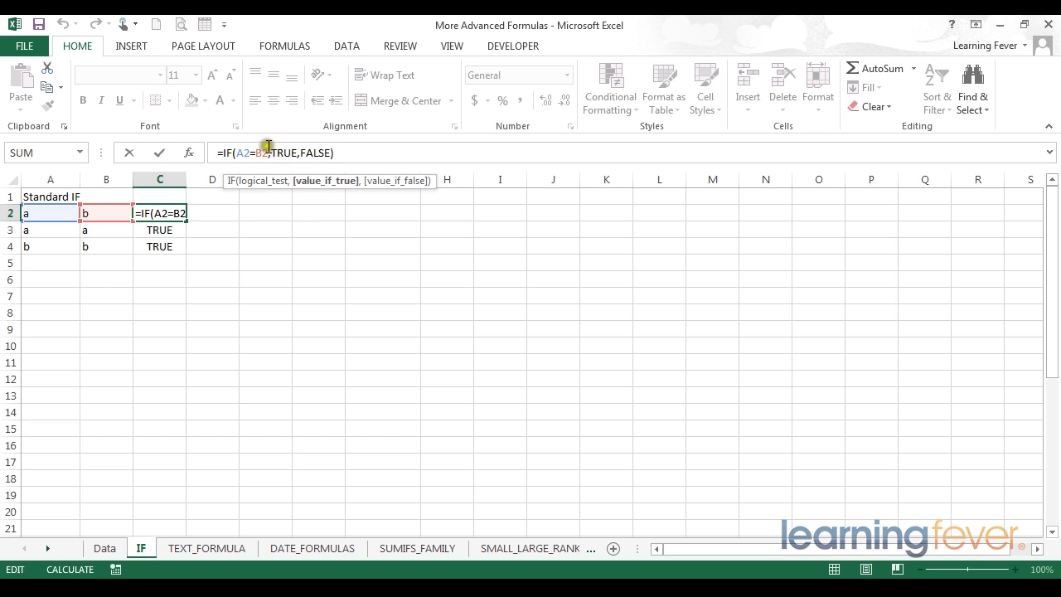
pyautogui.click(318, 155)
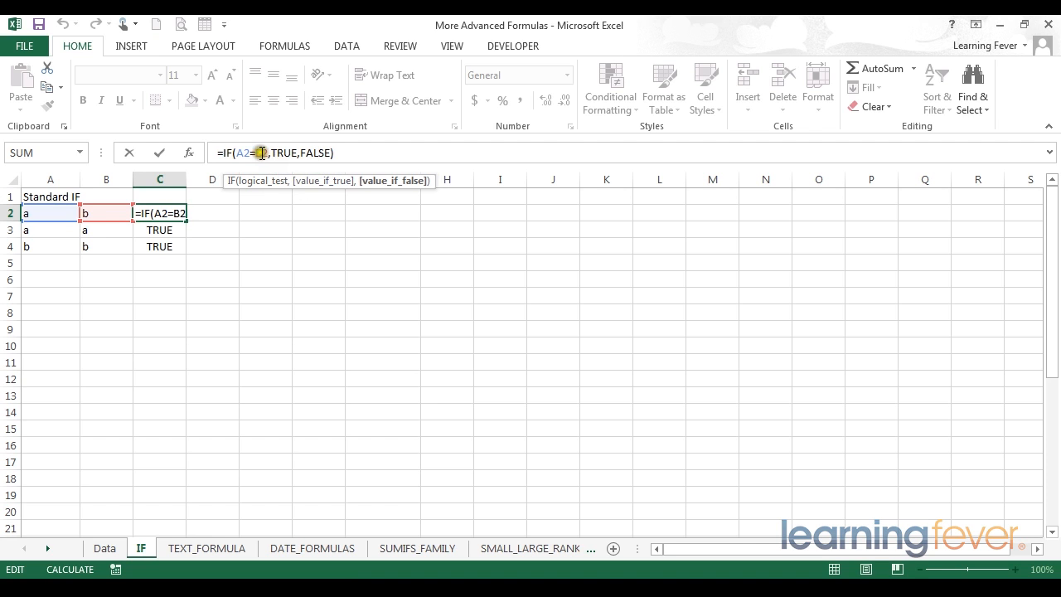
# Step: Replace the value-if-true argument of the IF formula in C2 with the text "Matching"
pyautogui.click(283, 152)
pyautogui.doubleClick(283, 152)
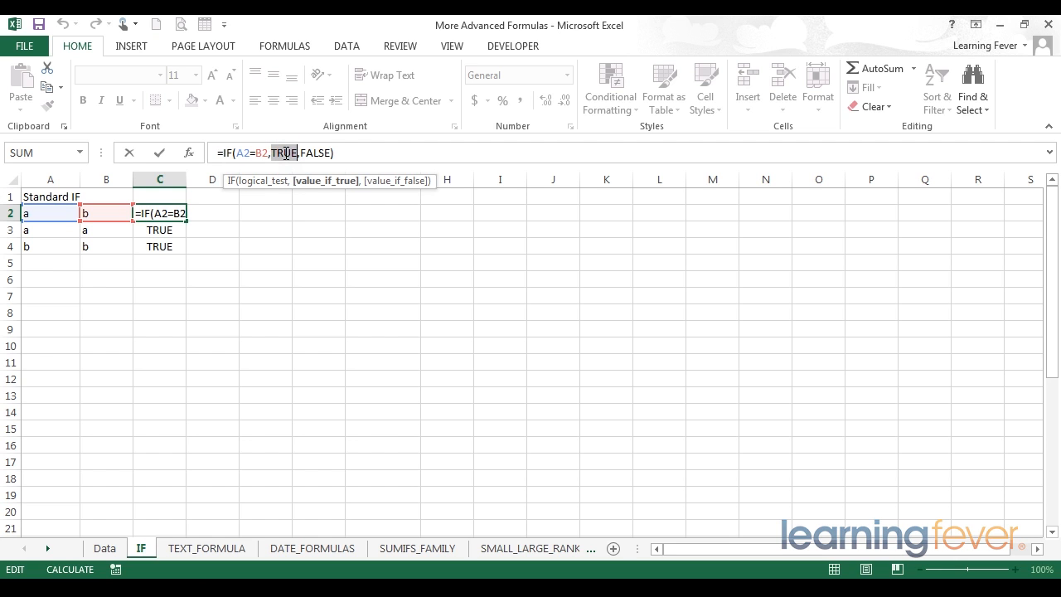
pyautogui.write('"')
pyautogui.write('Matching')
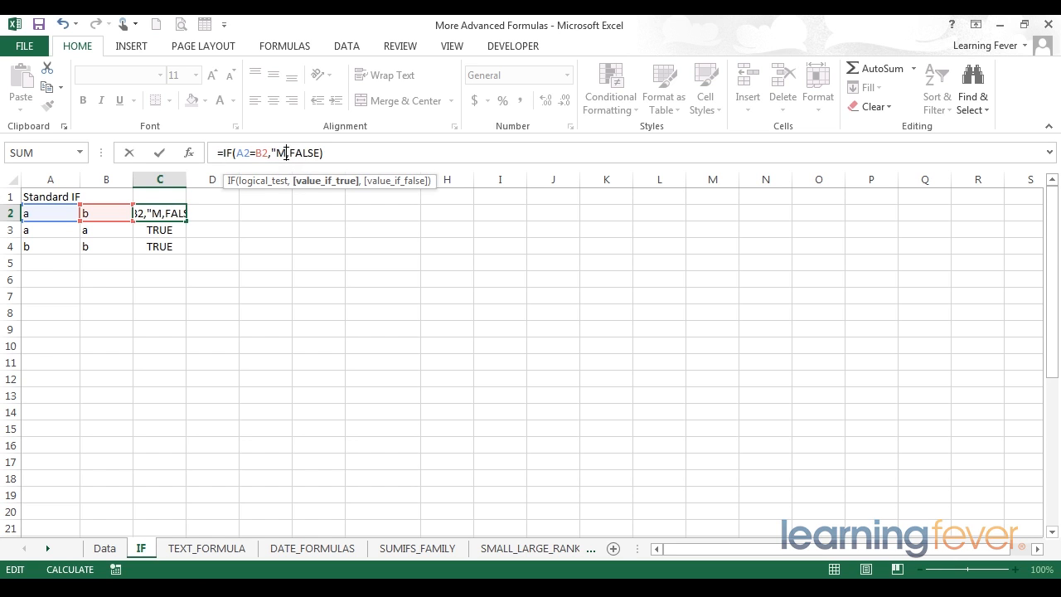
pyautogui.write("'")
pyautogui.press('BackSpace')
pyautogui.write('"')
pyautogui.press('Right')
pyautogui.hotkey('shift', 'End')
pyautogui.hotkey('shift', 'Left')
pyautogui.hotkey('shift', 'Return')
pyautogui.press('Down')
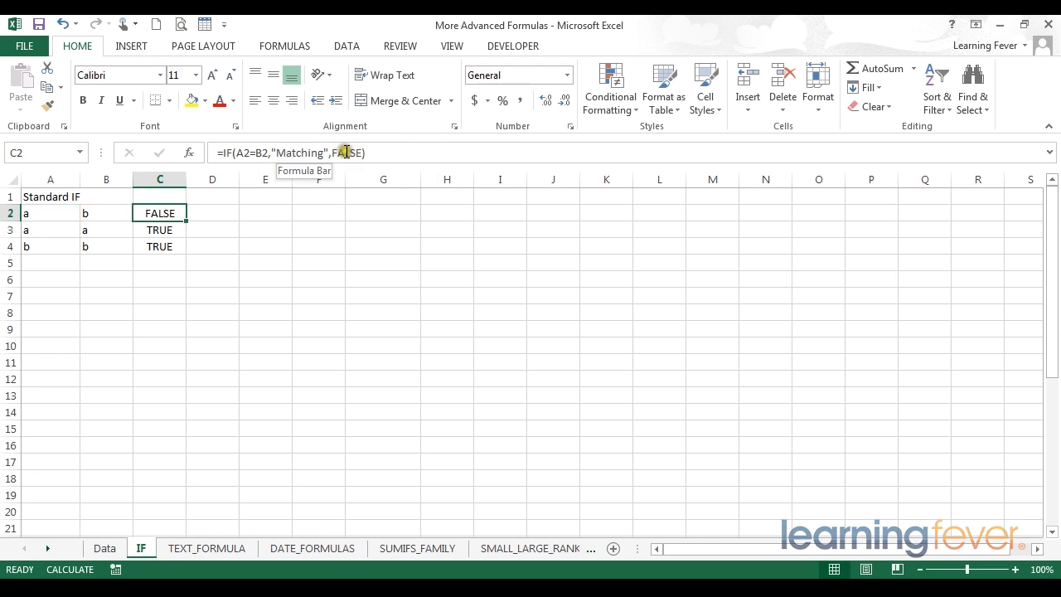
# Step: Replace the value-if-false argument of the IF formula in C2 with the text "Does not match" and commit the formula
pyautogui.doubleClick(355, 153)
pyautogui.write('"Does')
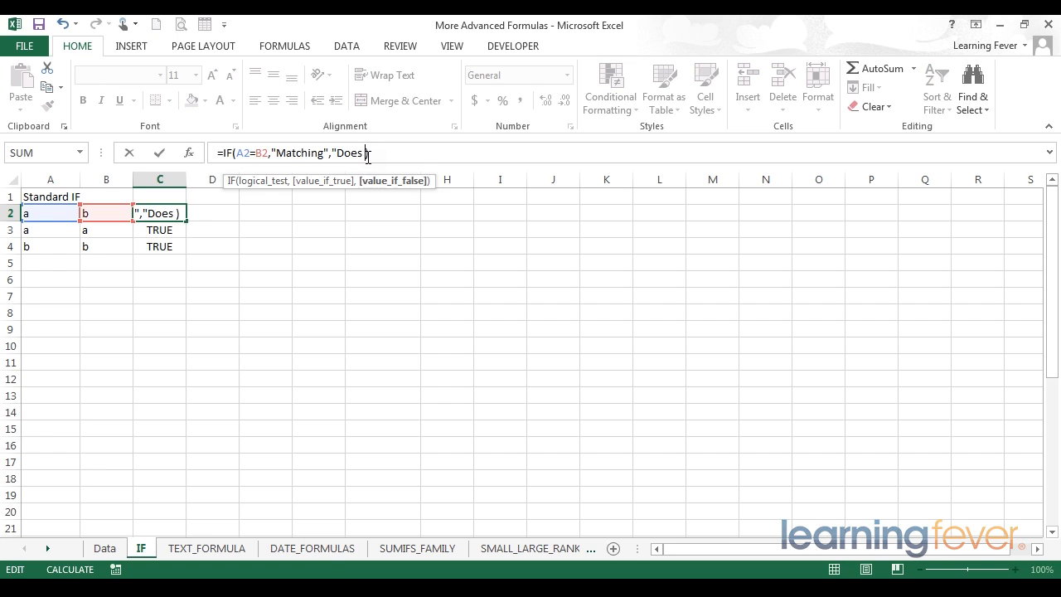
pyautogui.write(' not match')
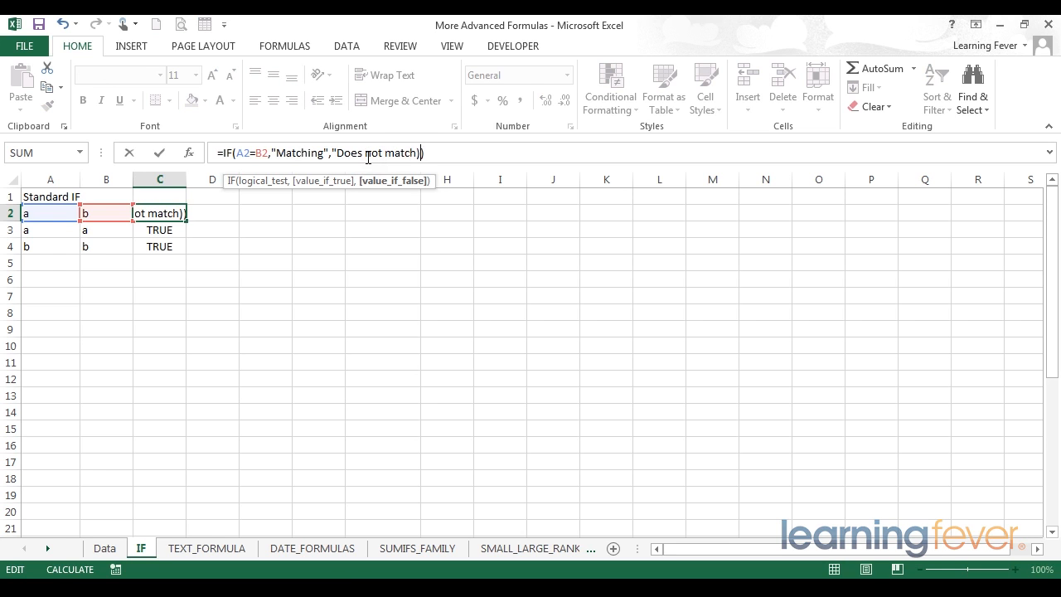
pyautogui.write('"')
pyautogui.moveTo(333, 153); pyautogui.dragTo(422, 153)
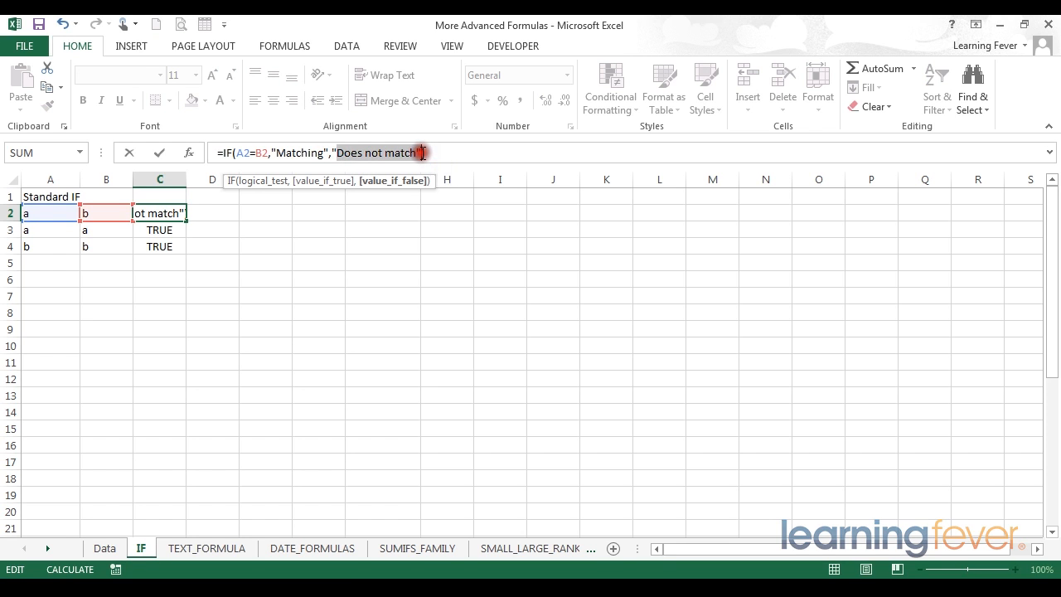
pyautogui.click(423, 153)
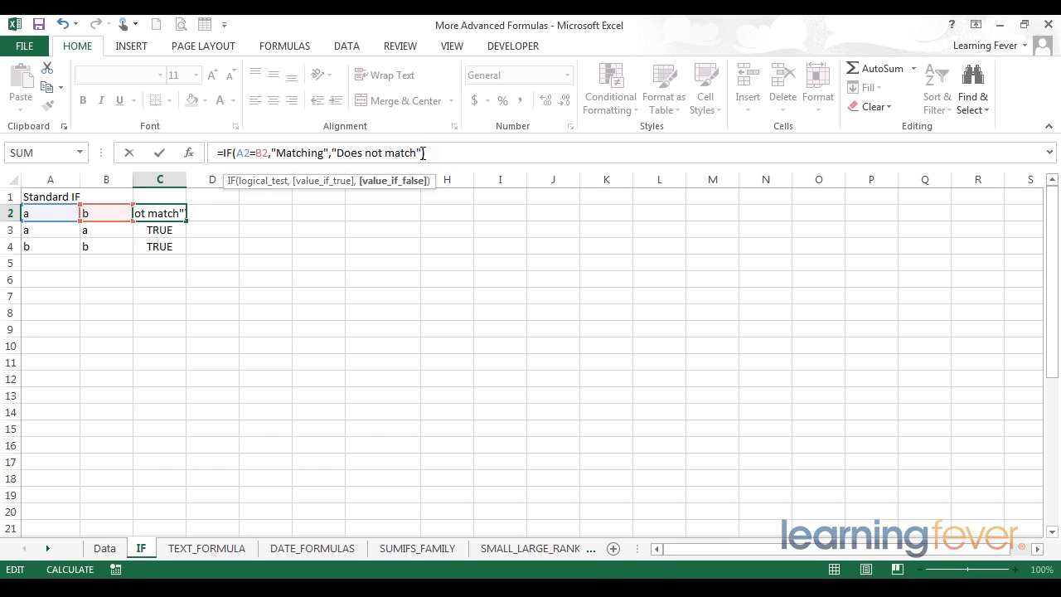
pyautogui.write(')')
pyautogui.click(333, 153)
pyautogui.write('"')
pyautogui.click(240, 153)
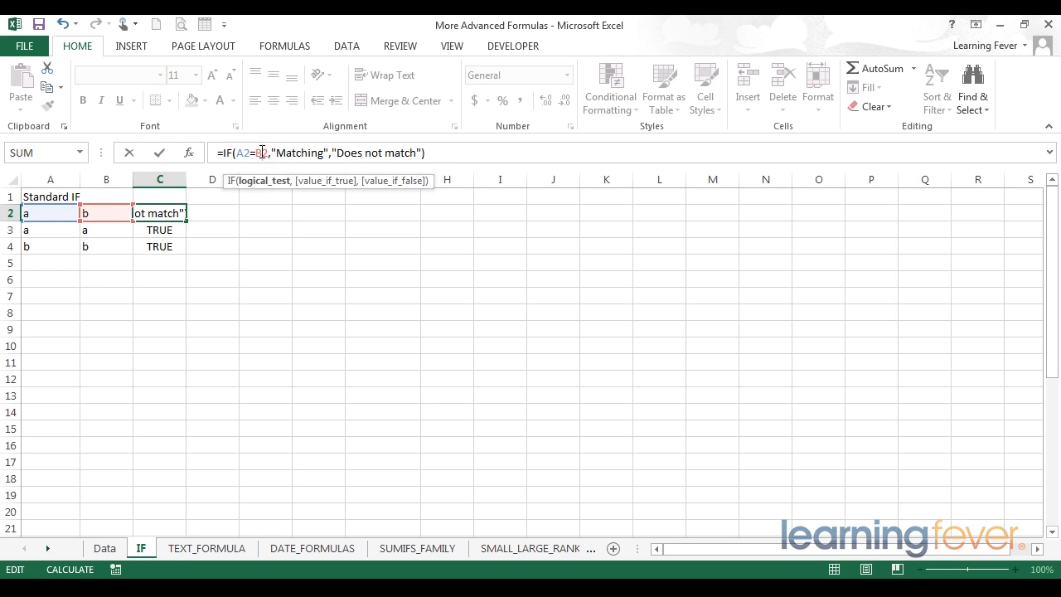
pyautogui.click(241, 152)
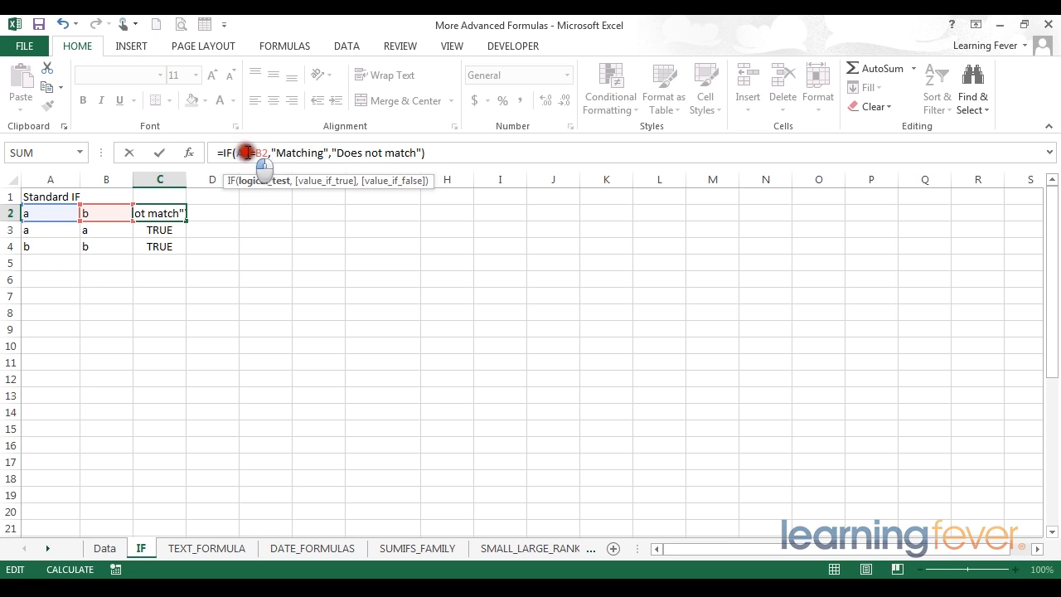
pyautogui.moveTo(240, 152); pyautogui.dragTo(251, 152)
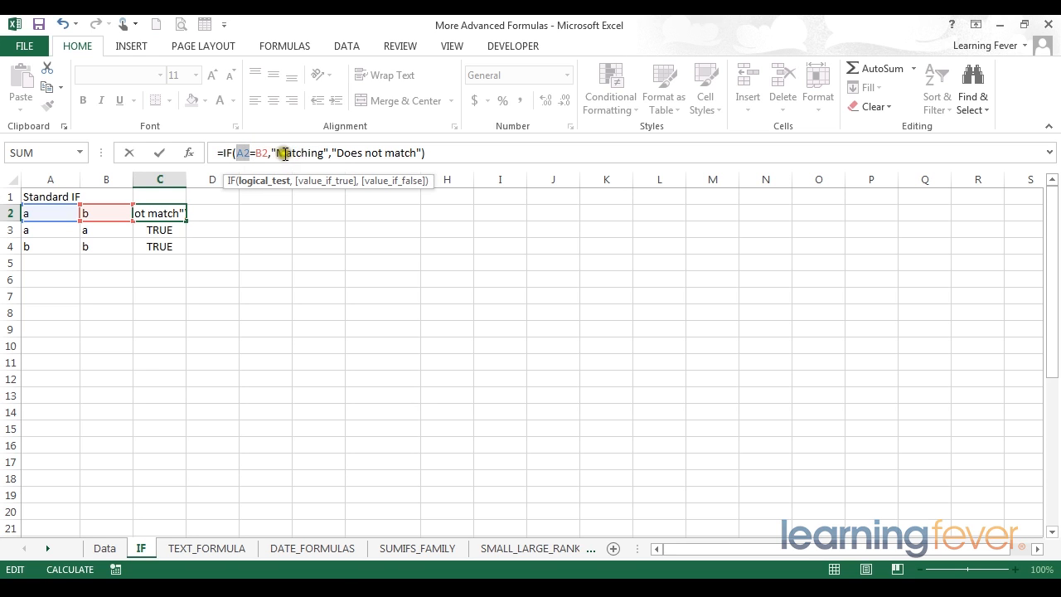
pyautogui.moveTo(276, 153); pyautogui.dragTo(323, 153)
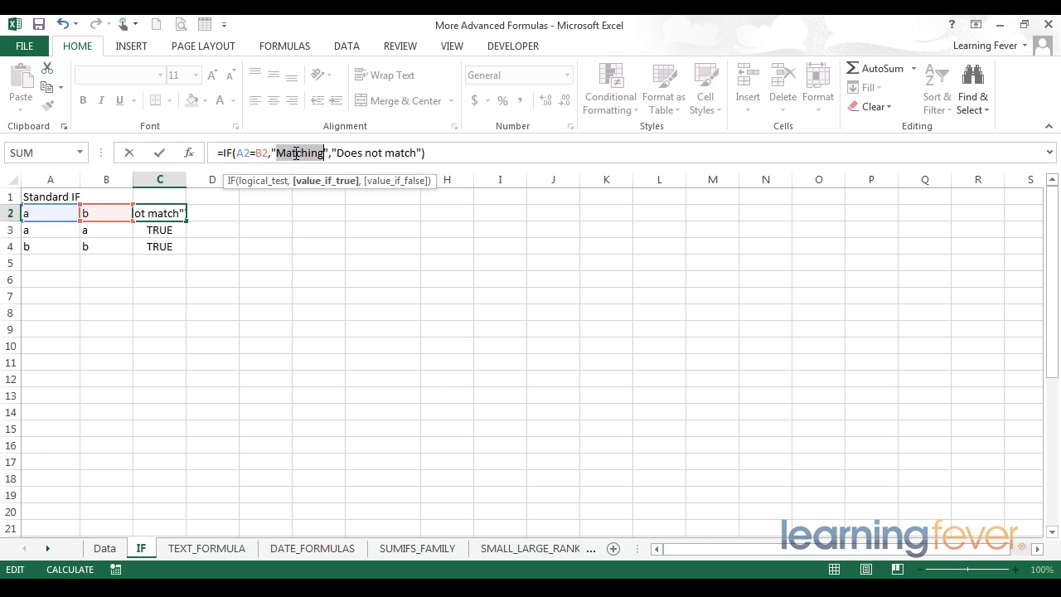
pyautogui.press('Return')
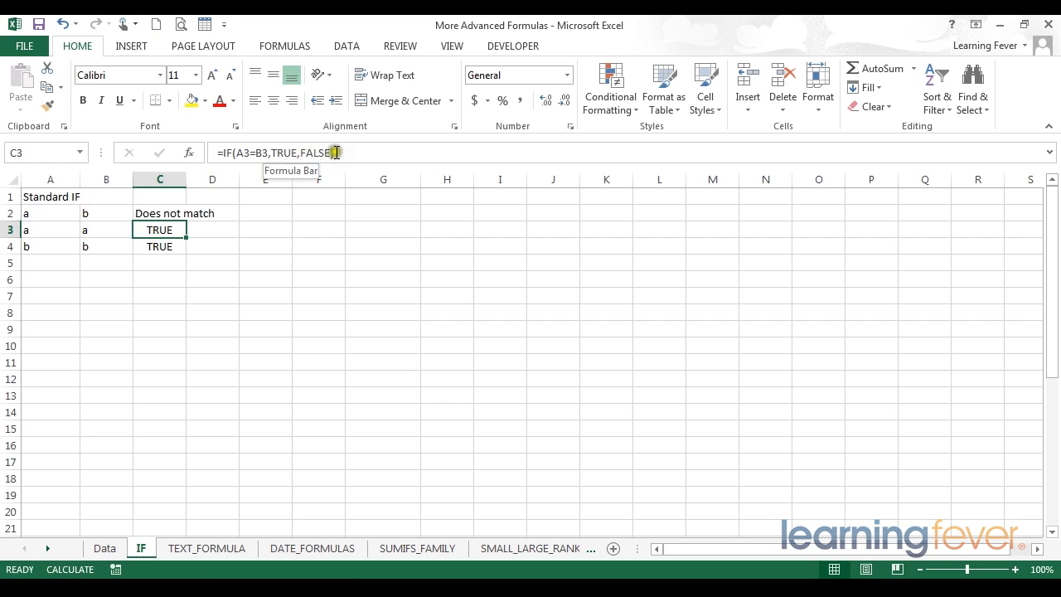
pyautogui.click(283, 154)
pyautogui.click(307, 153)
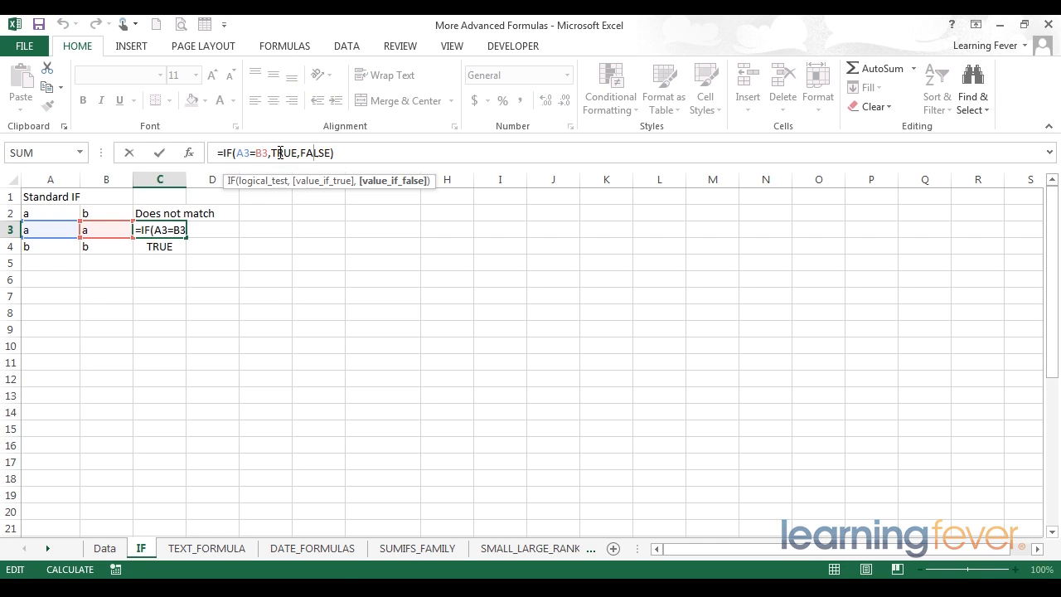
pyautogui.click(273, 284)
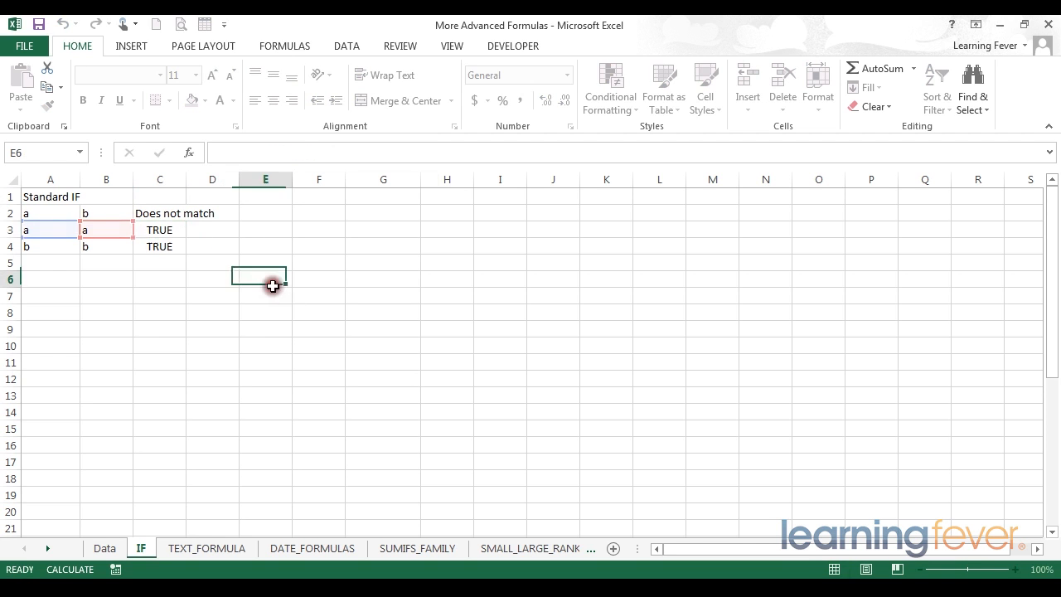
pyautogui.click(168, 215)
pyautogui.click(454, 154)
pyautogui.press('Return')
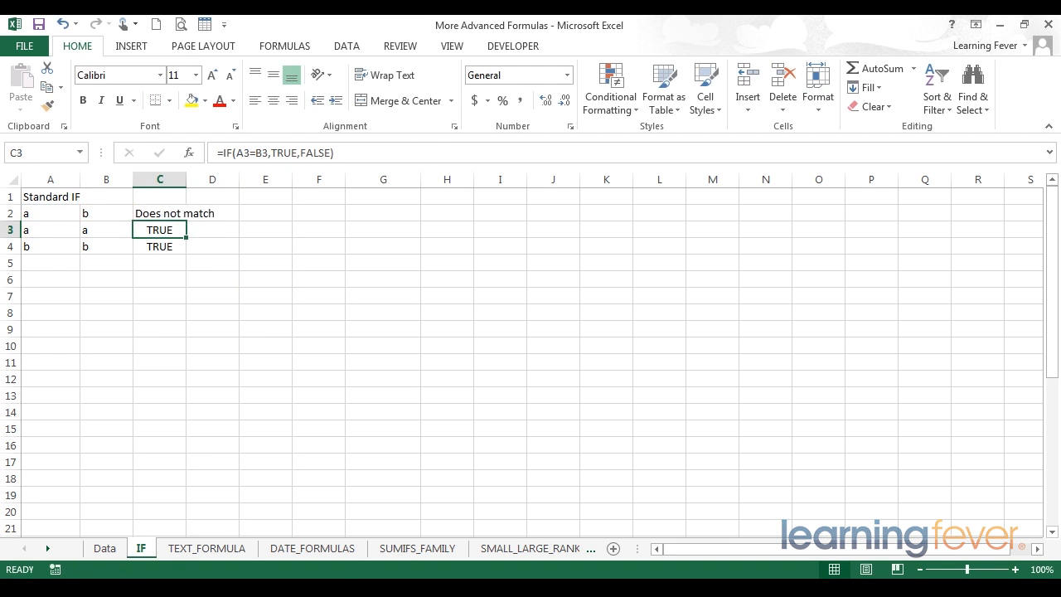
# Step: Fill the IF formula from C2 down to C4 and check each row's result against columns A and B
pyautogui.click(177, 214)
pyautogui.moveTo(186, 222); pyautogui.dragTo(184, 249)
pyautogui.click(173, 282)
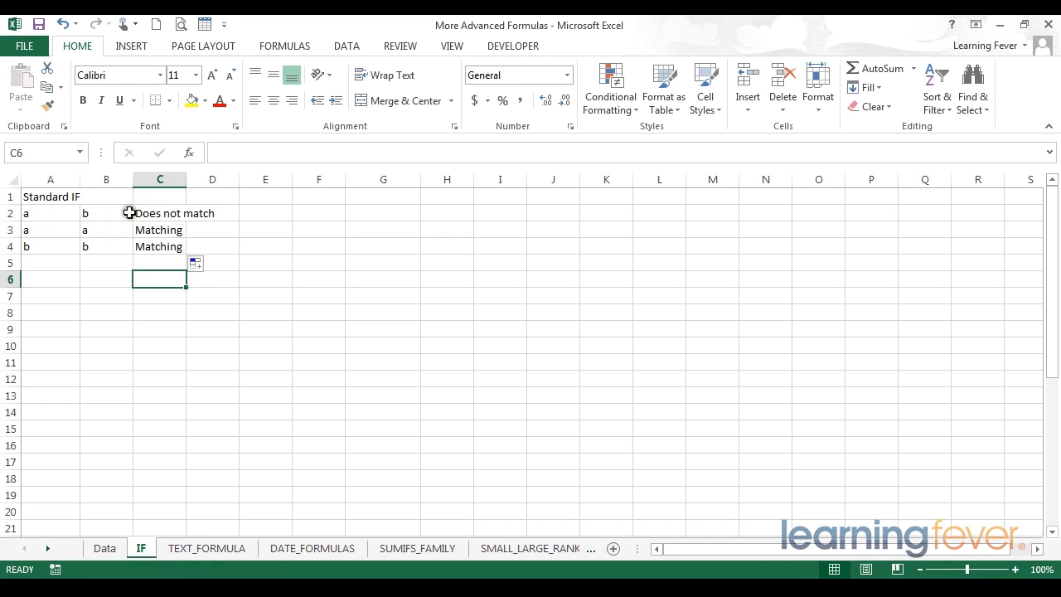
pyautogui.moveTo(108, 213); pyautogui.dragTo(52, 212)
pyautogui.click(156, 214)
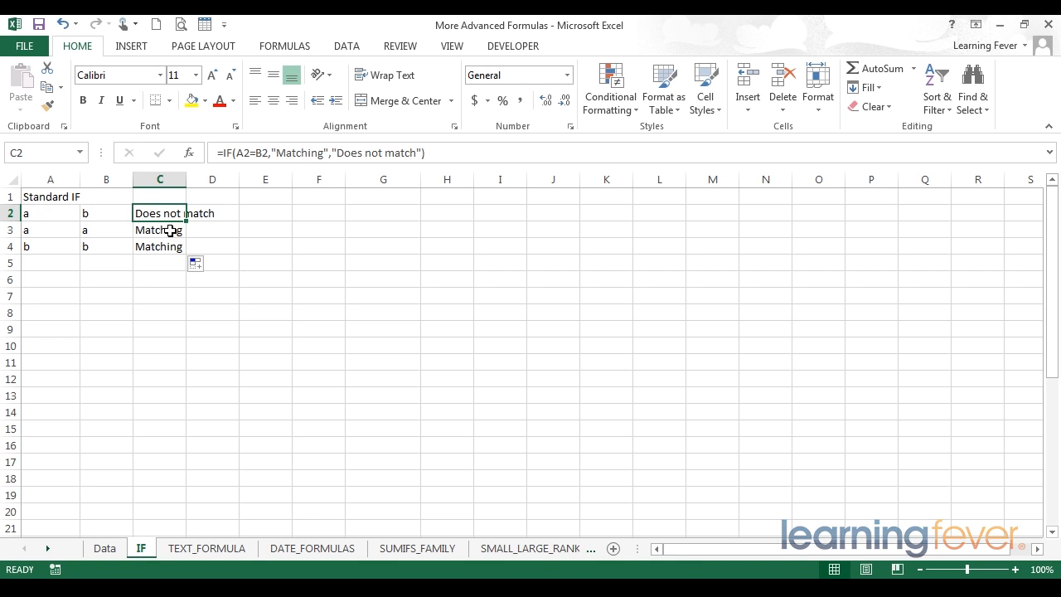
pyautogui.click(149, 247)
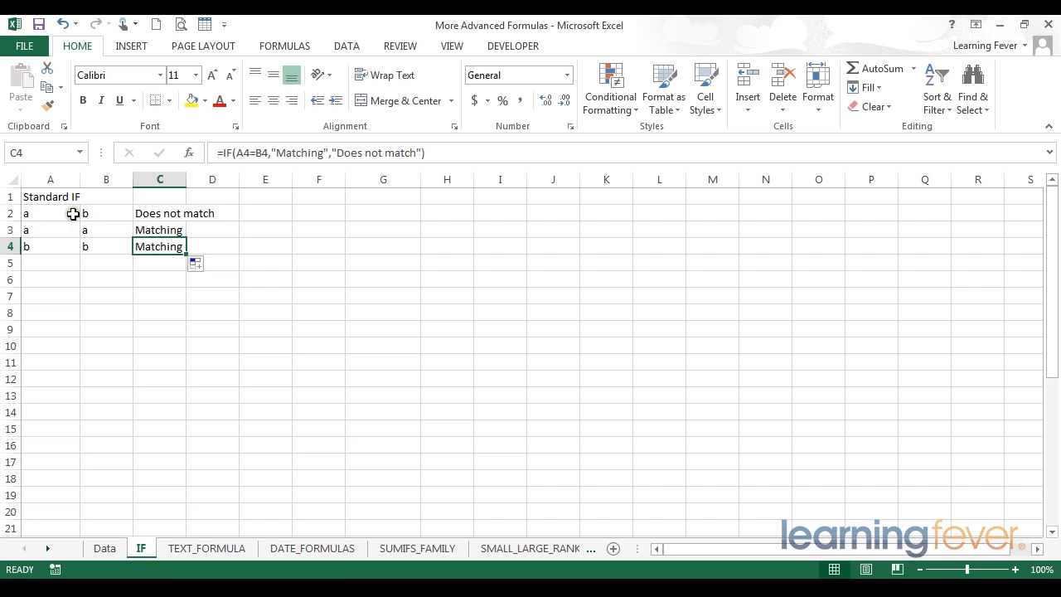
pyautogui.click(84, 312)
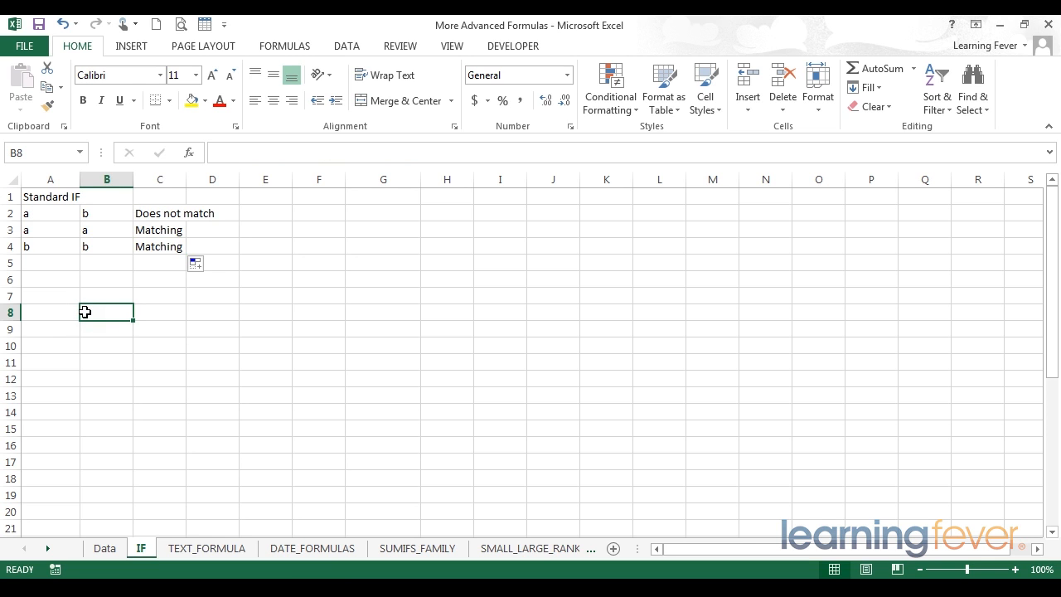
# Step: Calculate the biggest sale in cell I25 with a MAX formula over the Total Sales range G29:G37
pyautogui.scroll(-7, 84, 312)
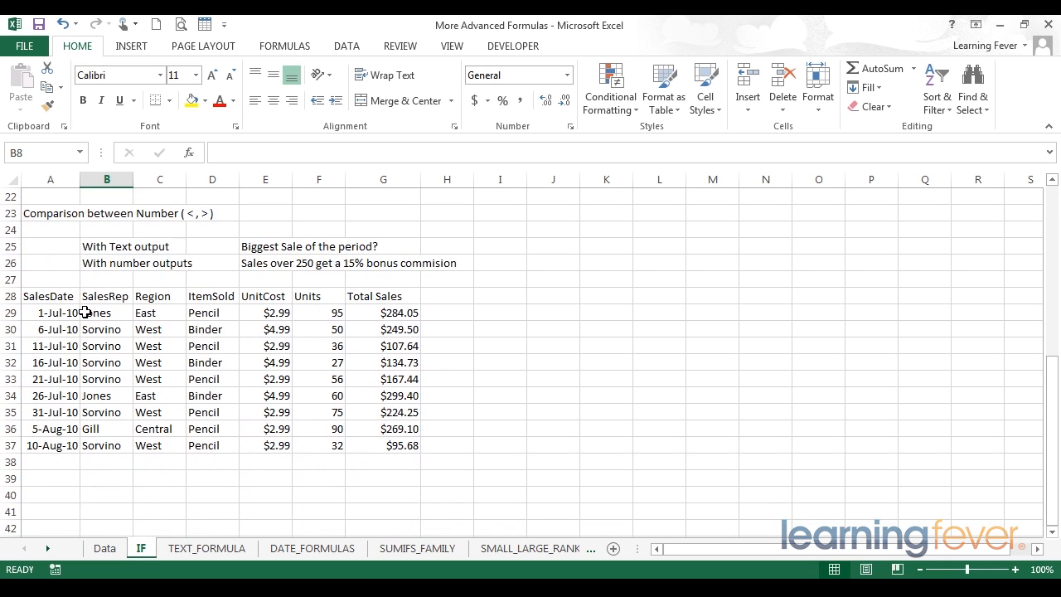
pyautogui.click(452, 297)
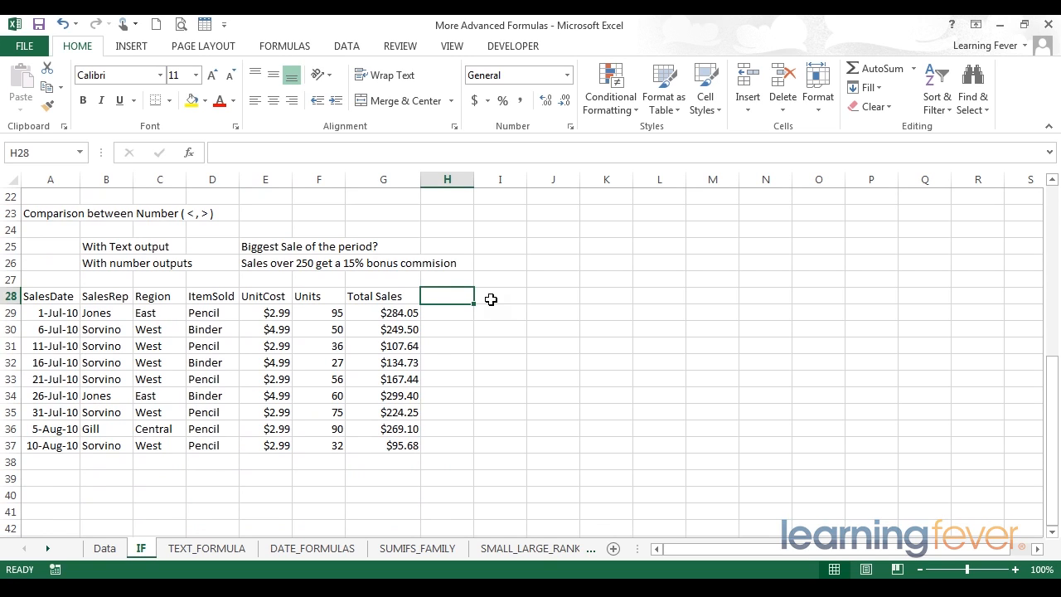
pyautogui.click(491, 249)
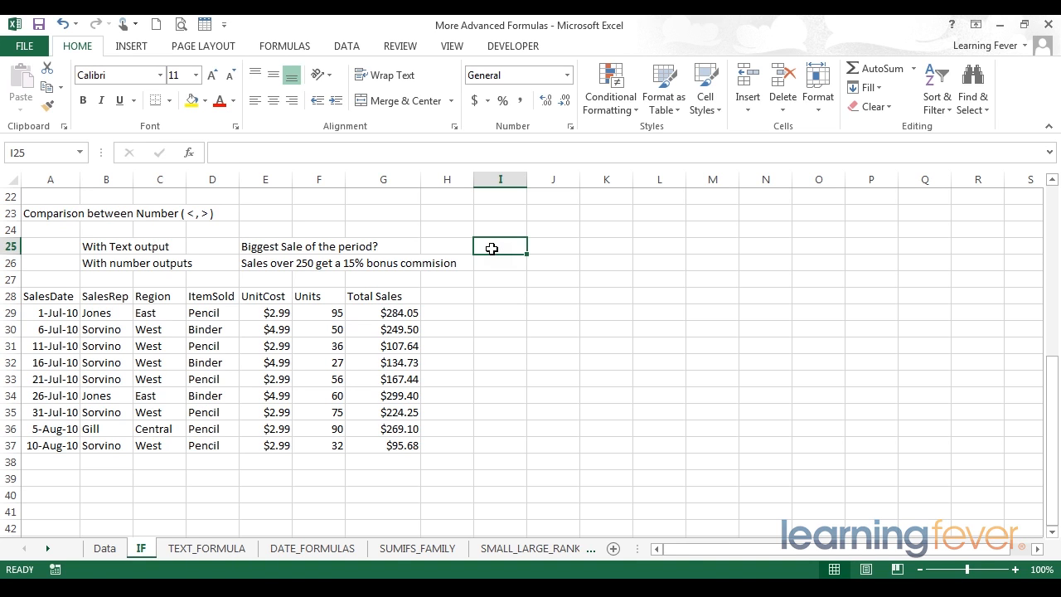
pyautogui.write('=')
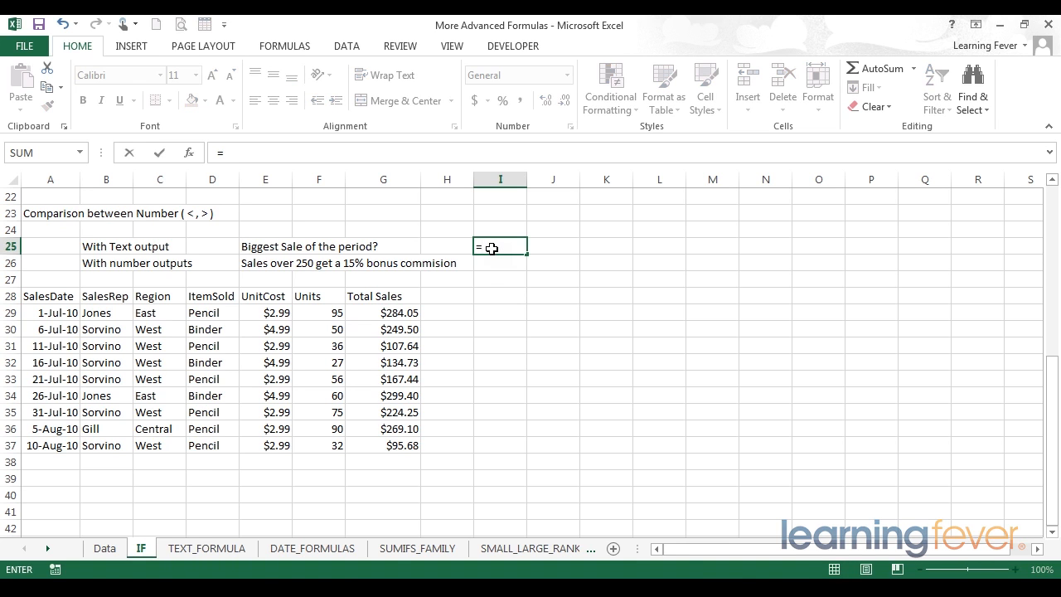
pyautogui.write('max(')
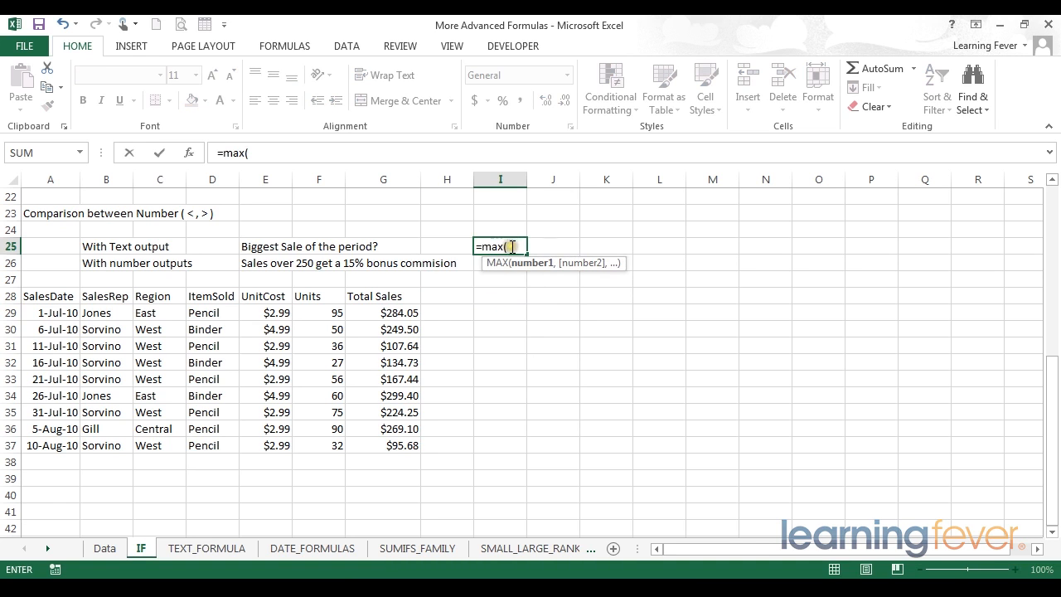
pyautogui.moveTo(381, 312); pyautogui.dragTo(398, 445)
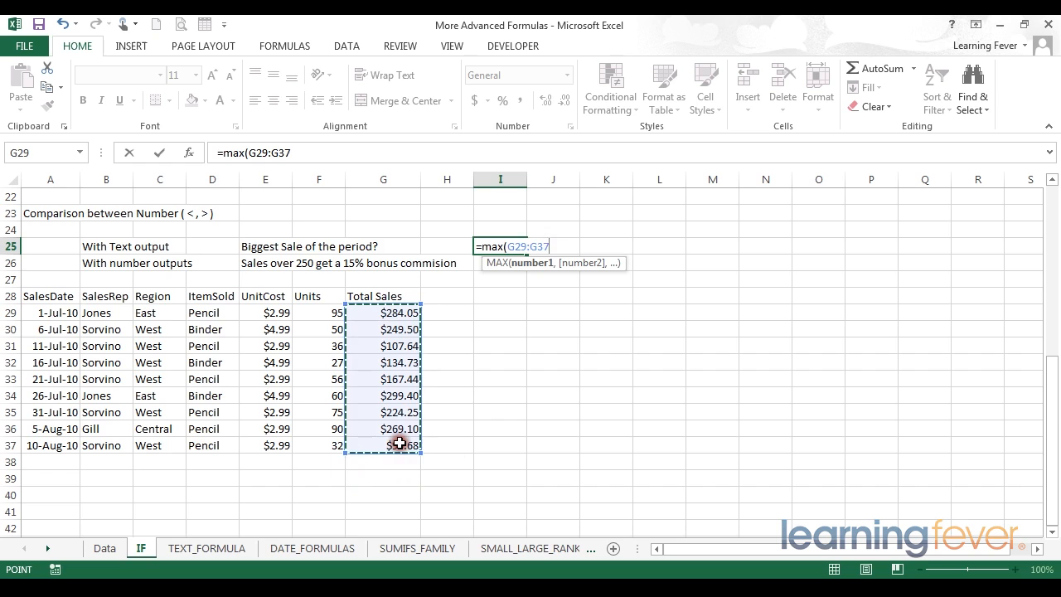
pyautogui.write(')')
pyautogui.press('Return')
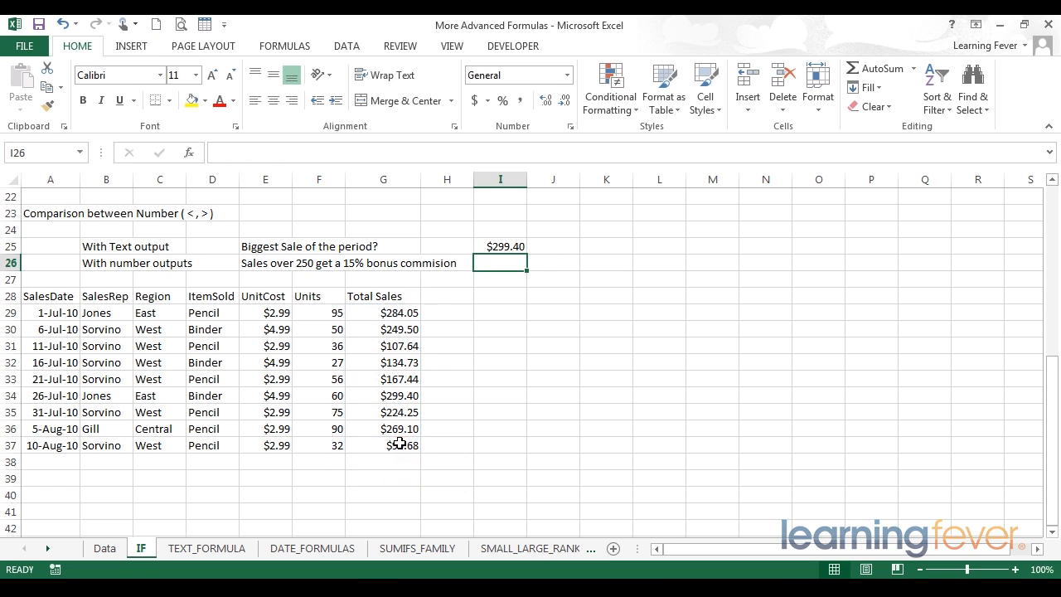
pyautogui.click(498, 242)
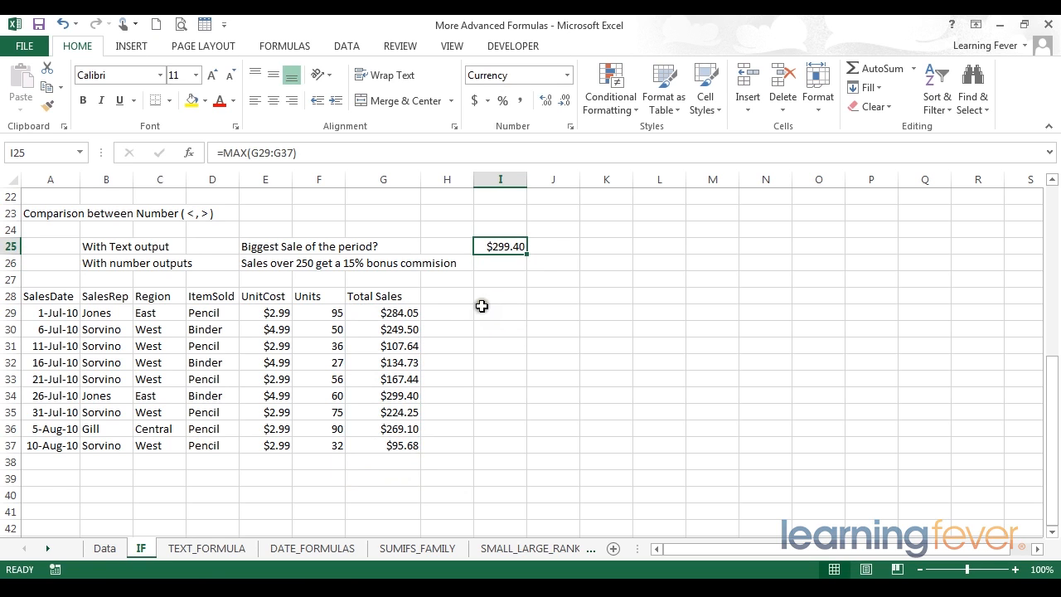
# Step: Add the column heading "Max Value ?" in cell H28, beside Total Sales
pyautogui.click(448, 300)
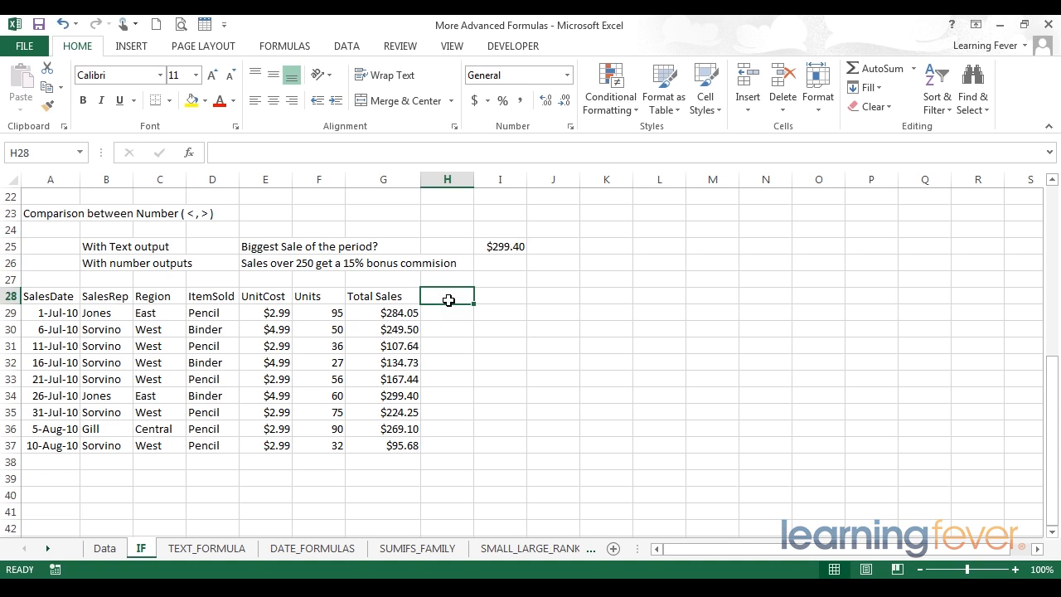
pyautogui.write('M')
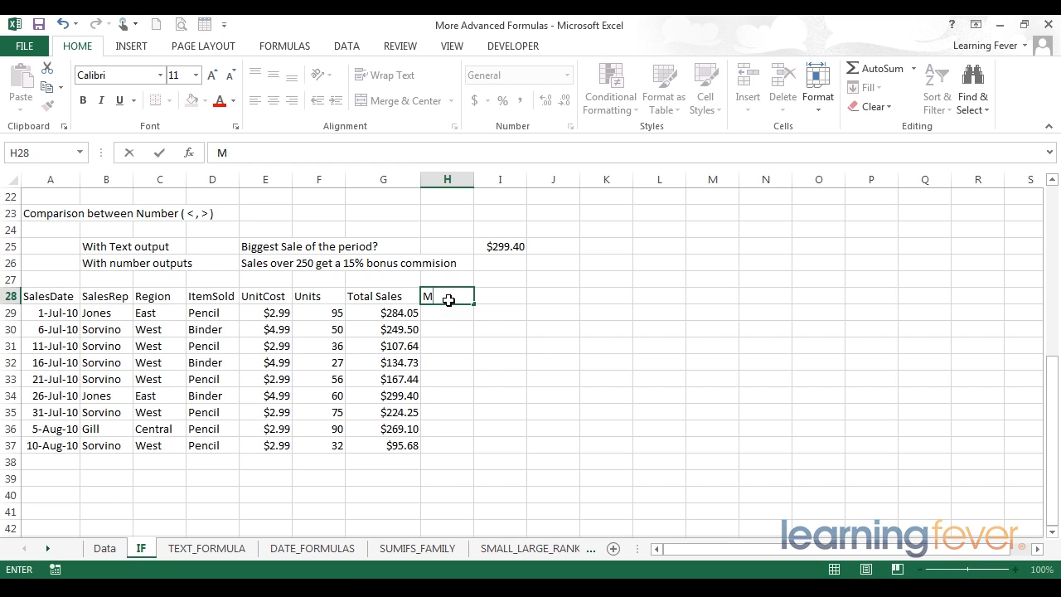
pyautogui.write('ax Value ?')
pyautogui.press('Return')
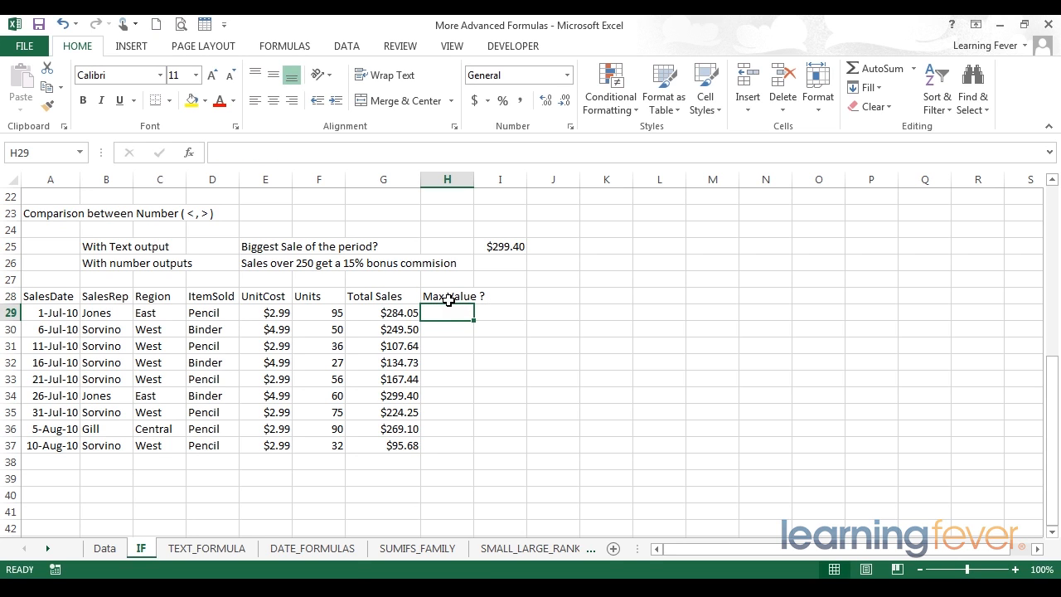
# Step: Examine the biggest-sale cell I25 that the Max Value column refers to, and return to H29
pyautogui.press('Up')
pyautogui.press('Up')
pyautogui.press('Up')
pyautogui.press('Up')
pyautogui.press('Right')
pyautogui.press('Left')
pyautogui.press('Down')
pyautogui.press('Down')
pyautogui.press('Down')
pyautogui.press('Down')
# Step: Start an IF formula in H29 that tests whether G29 equals the absolute reference $I$25
pyautogui.write('=IF(')
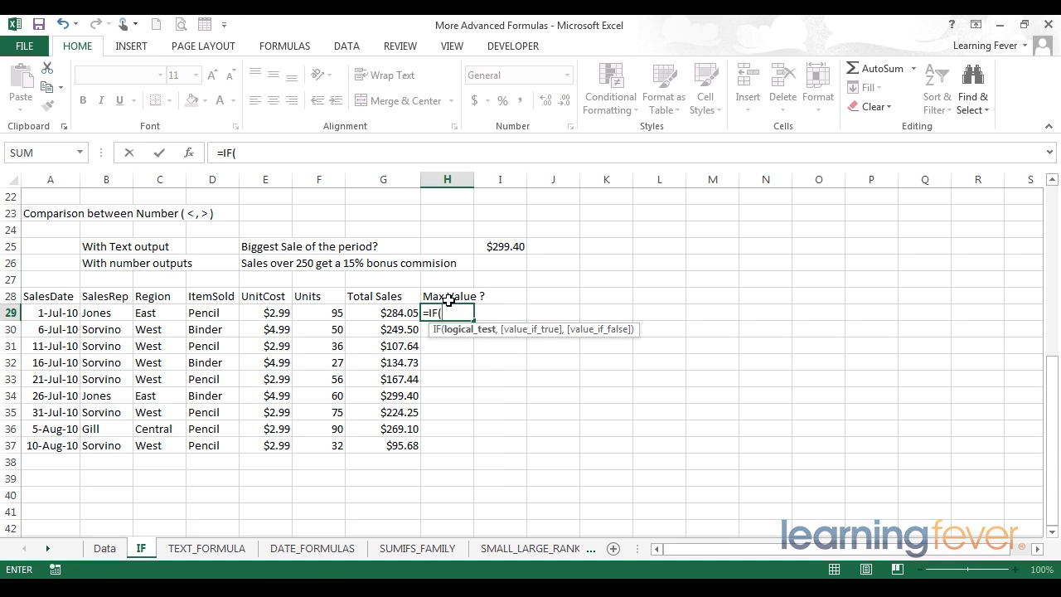
pyautogui.click(385, 314)
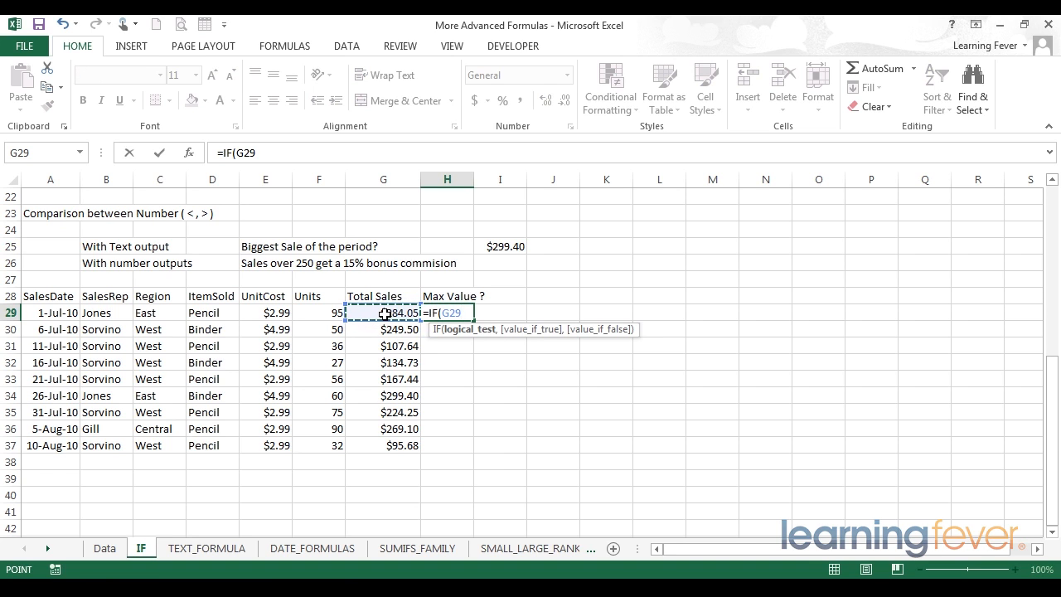
pyautogui.write('=')
pyautogui.click(503, 245)
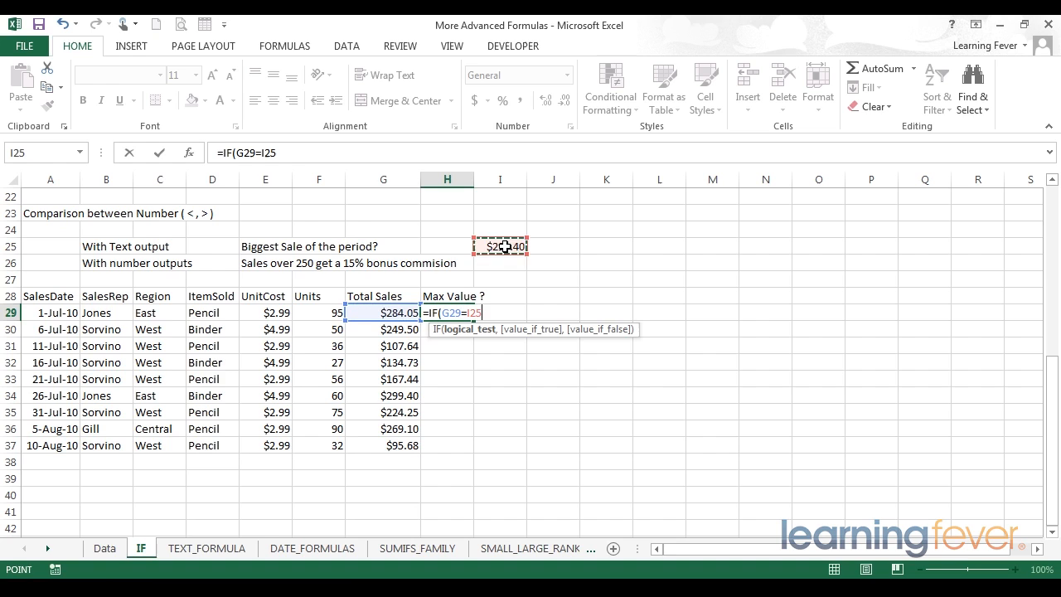
pyautogui.click(270, 152)
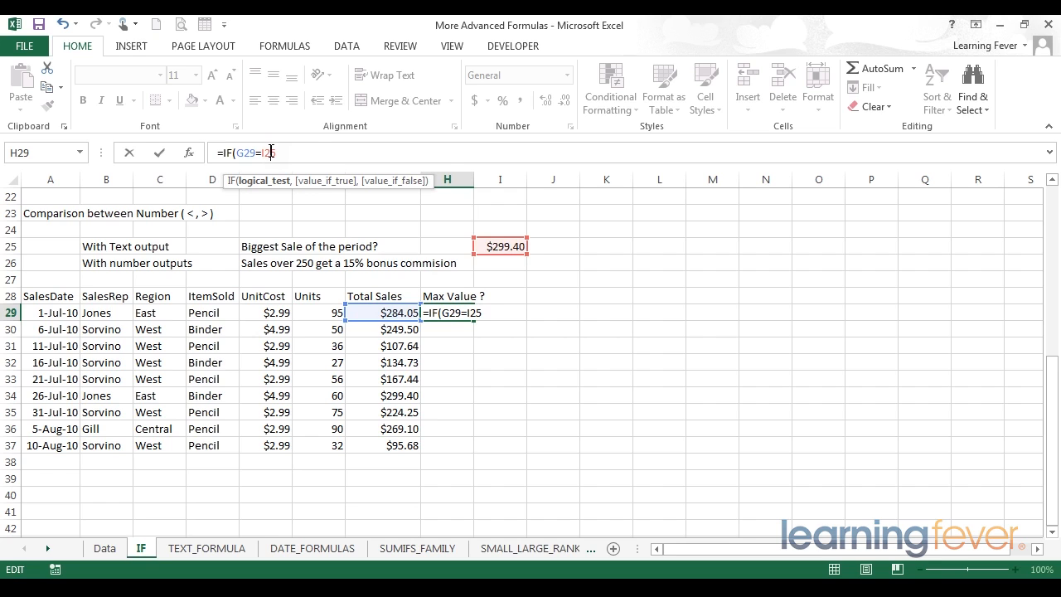
pyautogui.press('F4')
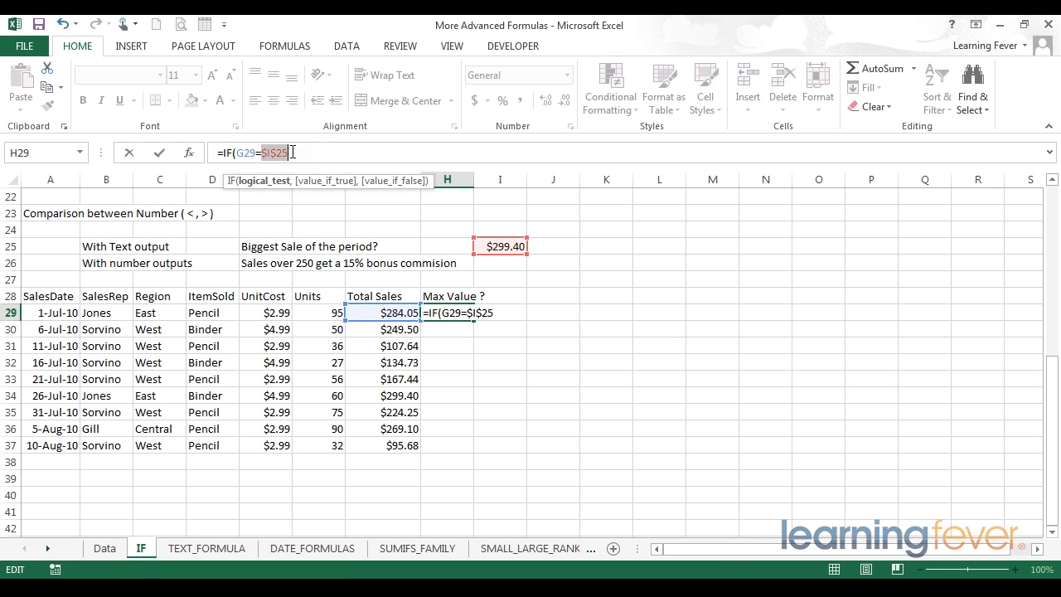
pyautogui.click(292, 152)
# Step: Complete the H29 formula to return "Highest Sale" if true and empty text if false, and fill it down to H37
pyautogui.write(',')
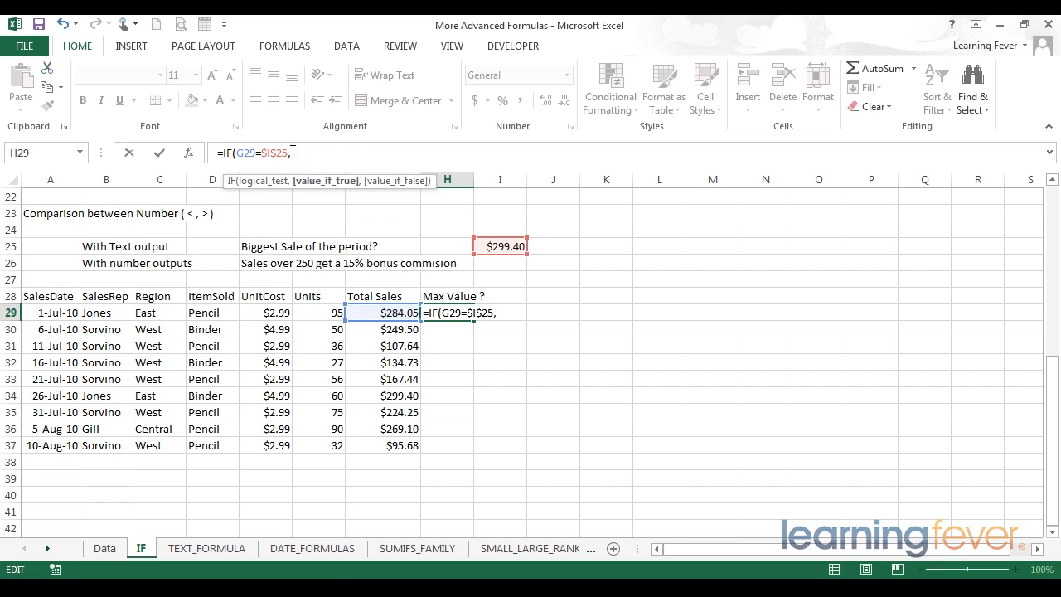
pyautogui.write('"Highest Sale"')
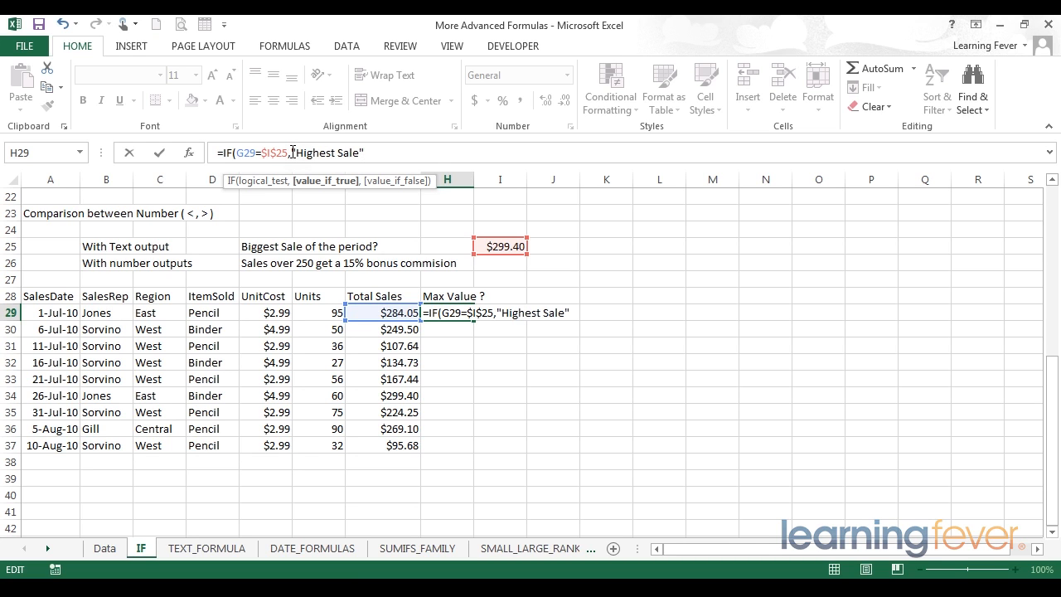
pyautogui.write(',')
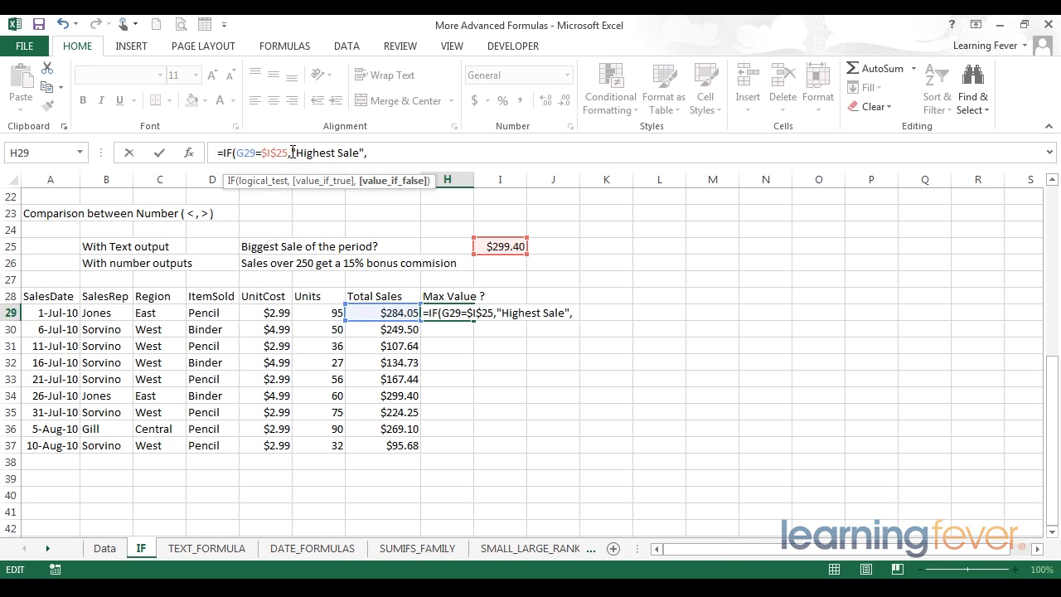
pyautogui.write('"")')
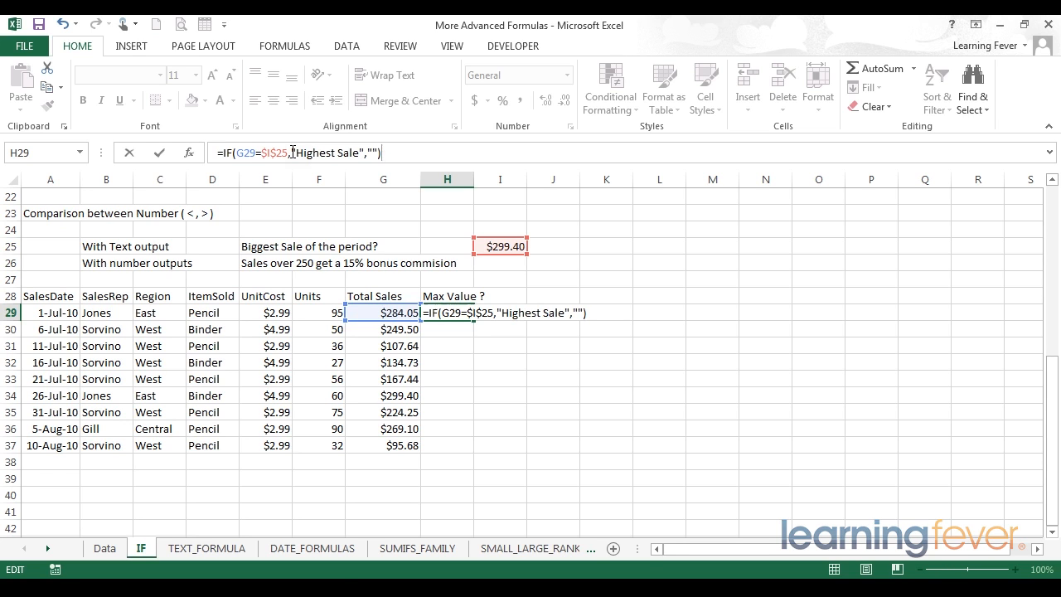
pyautogui.press('Return')
pyautogui.click(448, 313)
pyautogui.moveTo(474, 321); pyautogui.dragTo(475, 455)
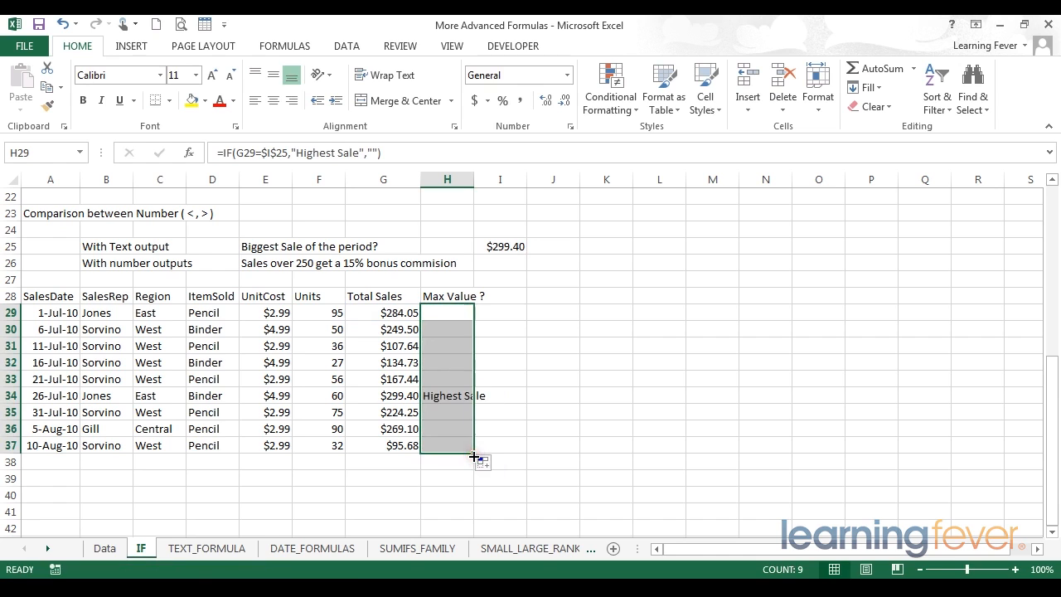
# Step: Examine the logical test, value-if-true and value-if-false arguments of the IF formula in H34
pyautogui.click(457, 397)
pyautogui.doubleClick(457, 397)
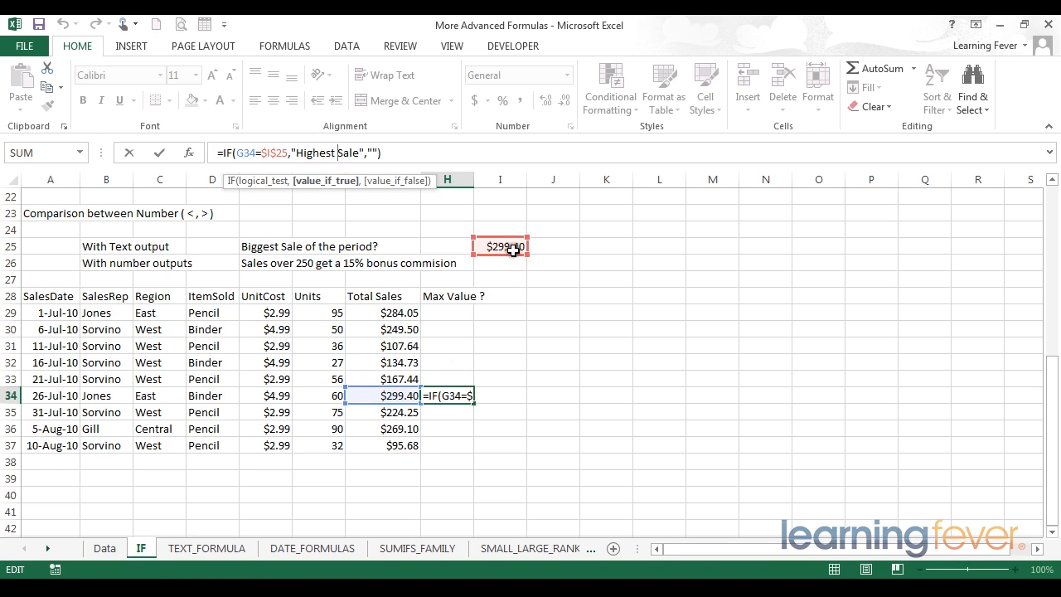
pyautogui.click(304, 155)
pyautogui.click(316, 190)
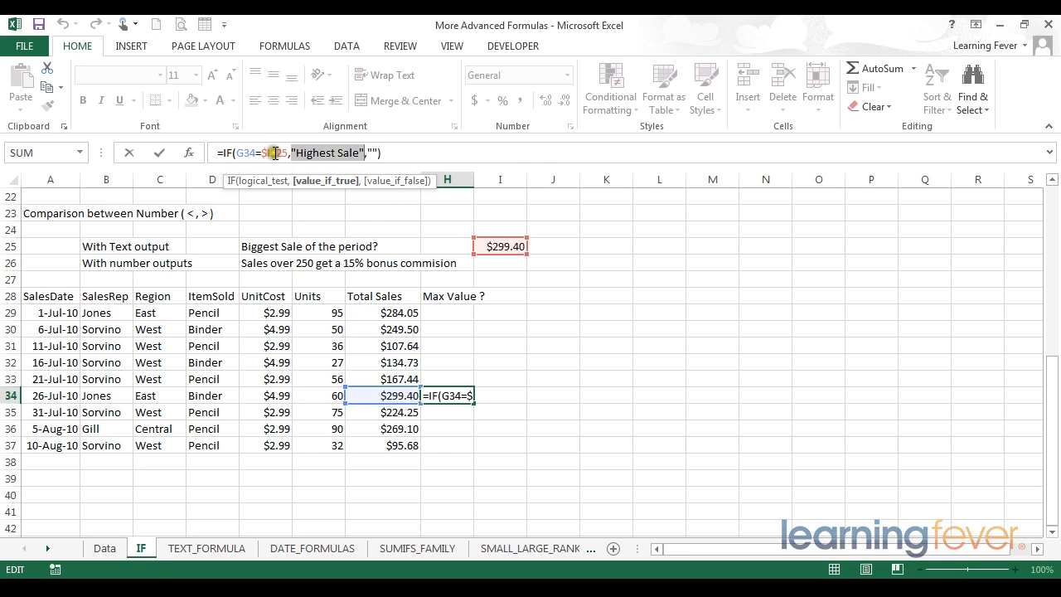
pyautogui.click(372, 152)
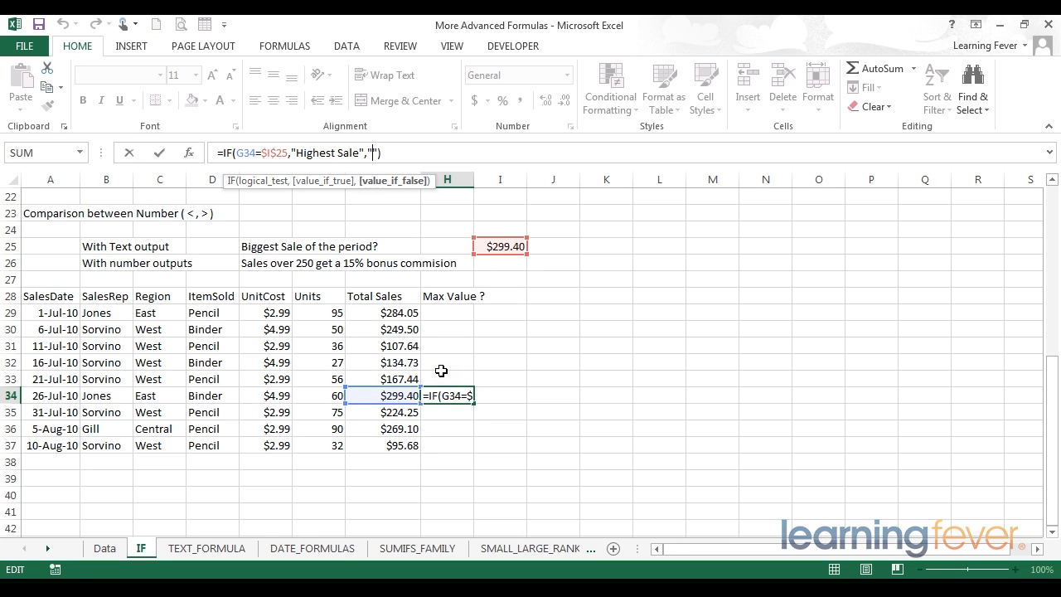
pyautogui.press('Return')
# Step: Add the column heading "Commision" in cell I28
pyautogui.click(506, 295)
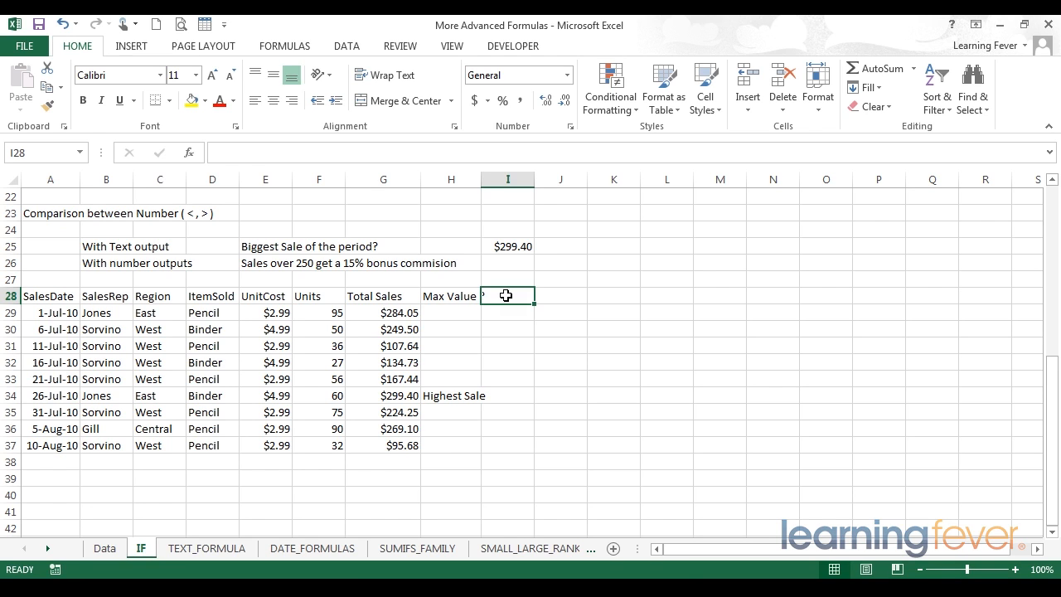
pyautogui.write('C')
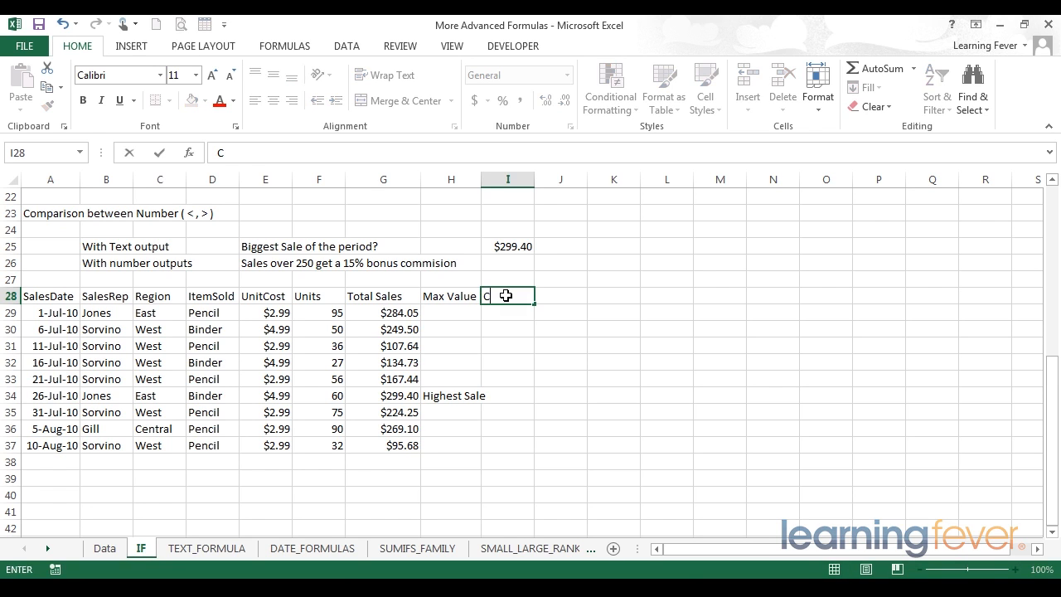
pyautogui.write('ommision')
pyautogui.press('Return')
# Step: Enter an IF formula in I29 that returns 15%*G29 when G29 is greater than 250 and 0 otherwise
pyautogui.write('=if')
pyautogui.press('Tab')
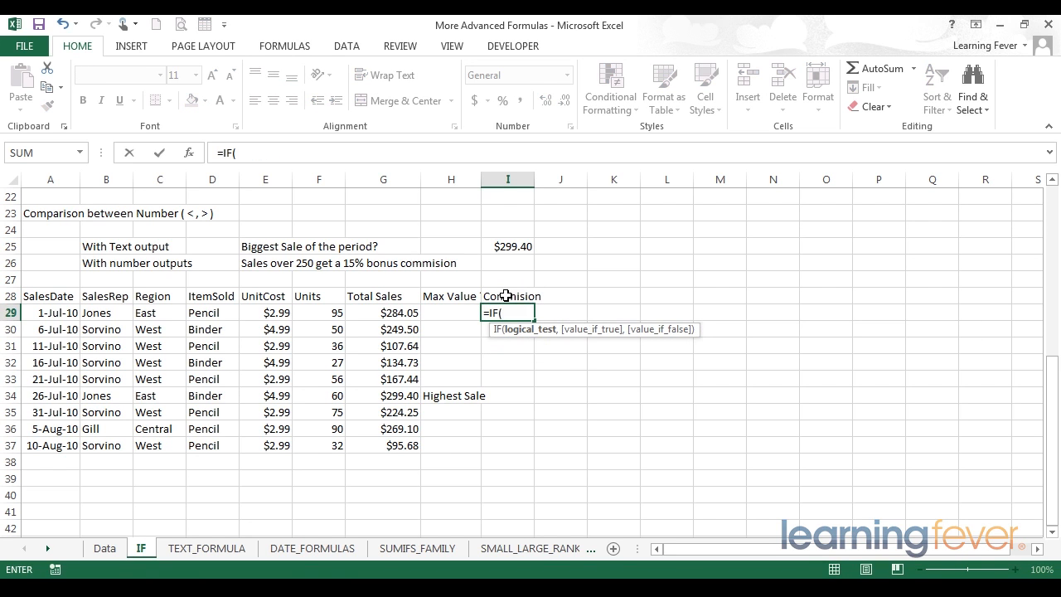
pyautogui.click(376, 313)
pyautogui.write('>')
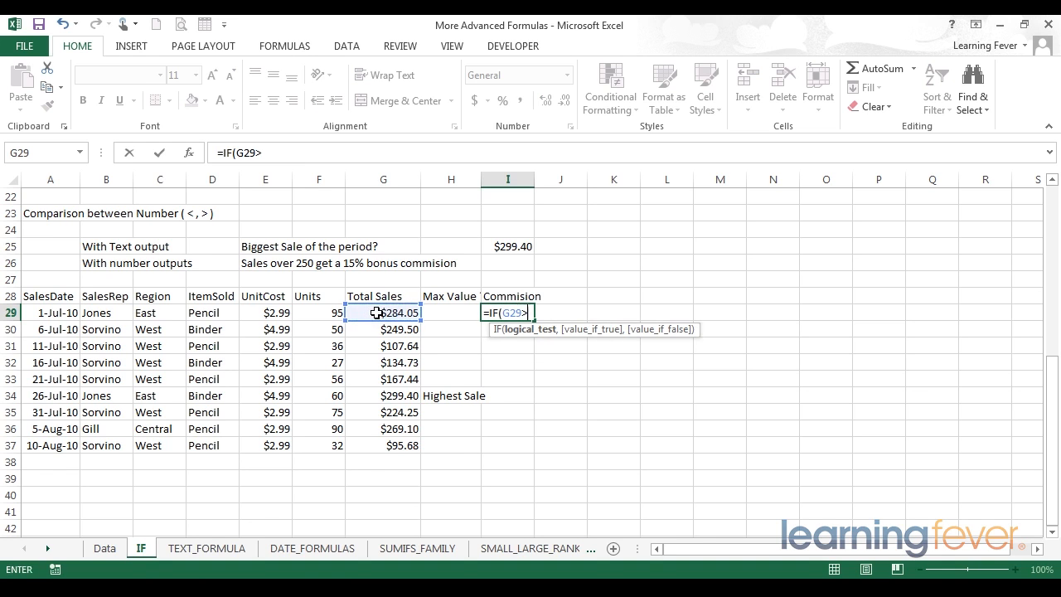
pyautogui.write('250,')
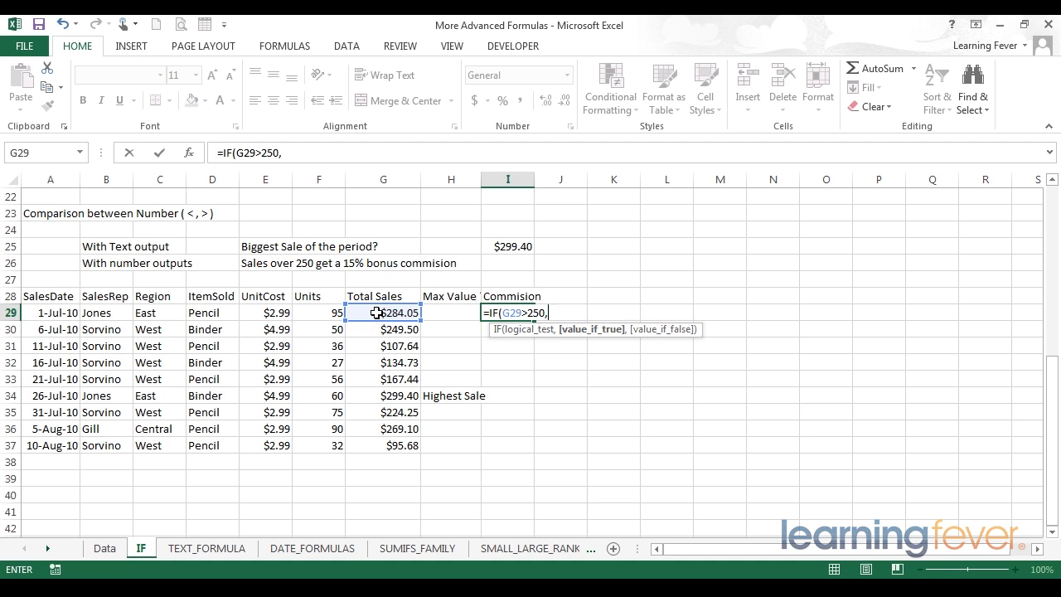
pyautogui.write('15%*')
pyautogui.click(377, 312)
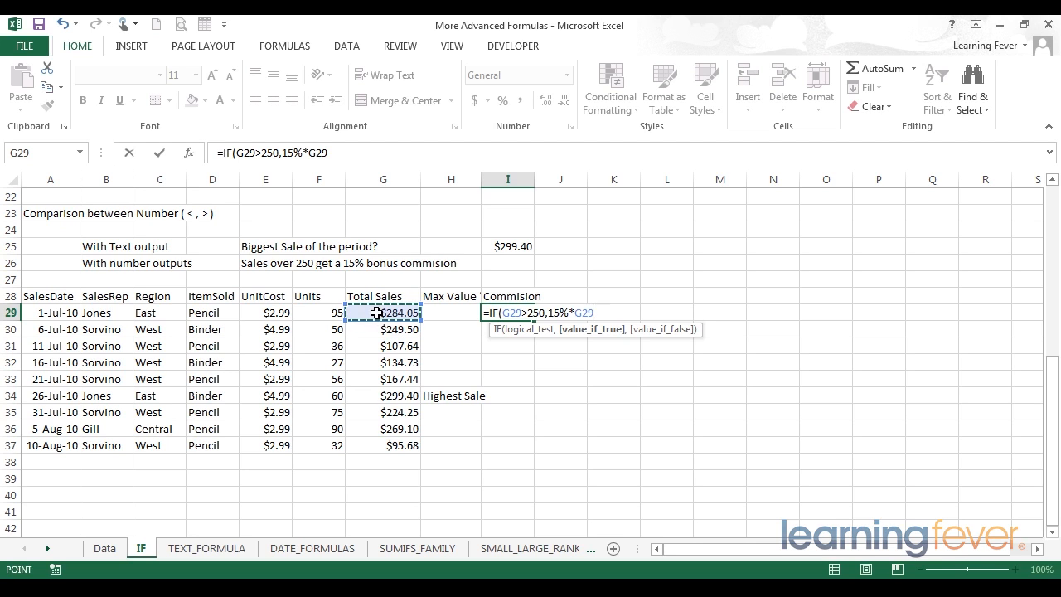
pyautogui.write(',')
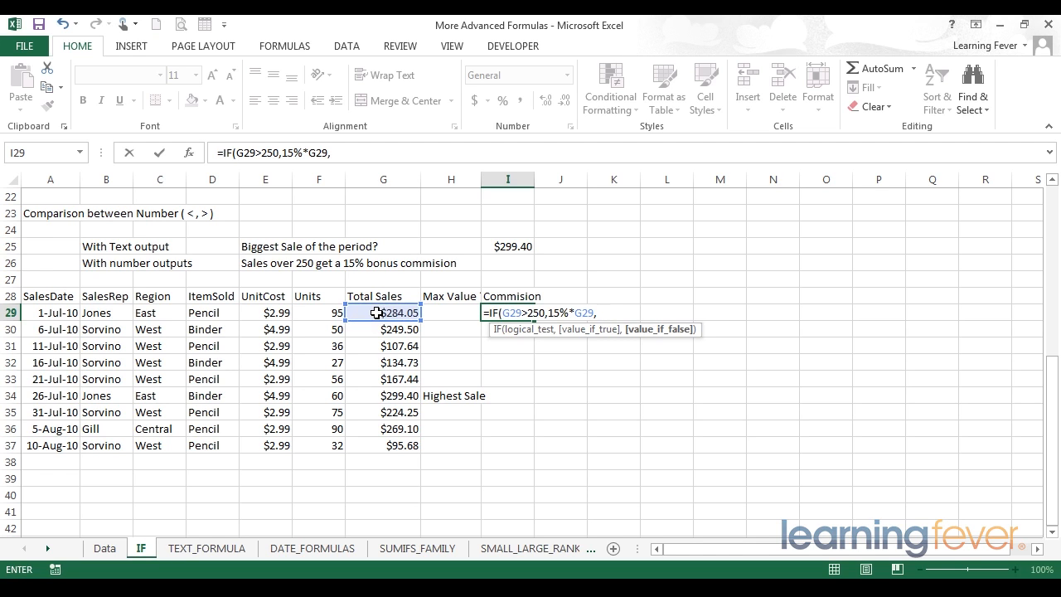
pyautogui.write('0)')
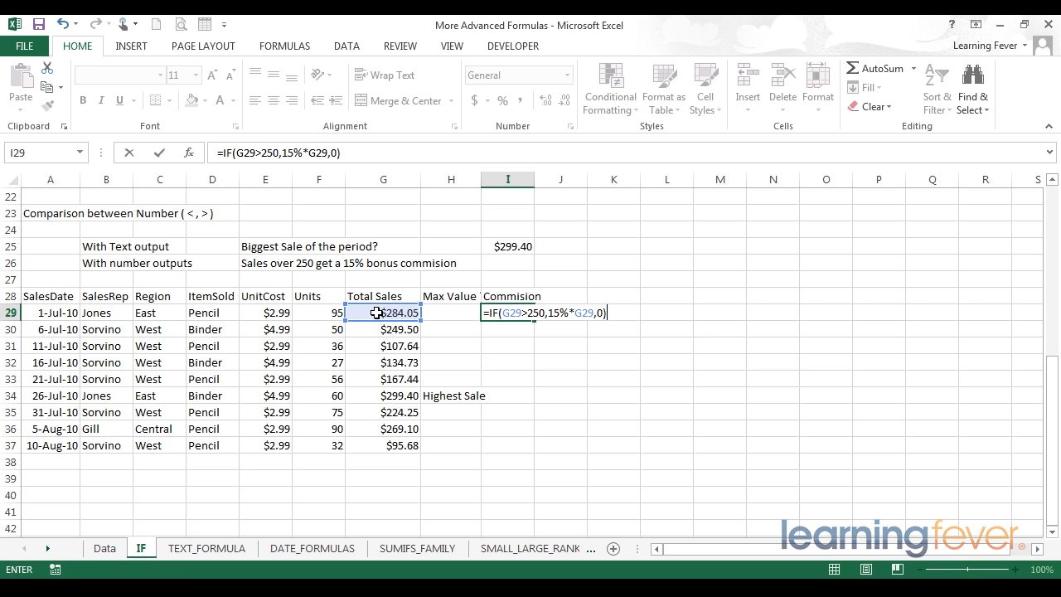
pyautogui.press('Return')
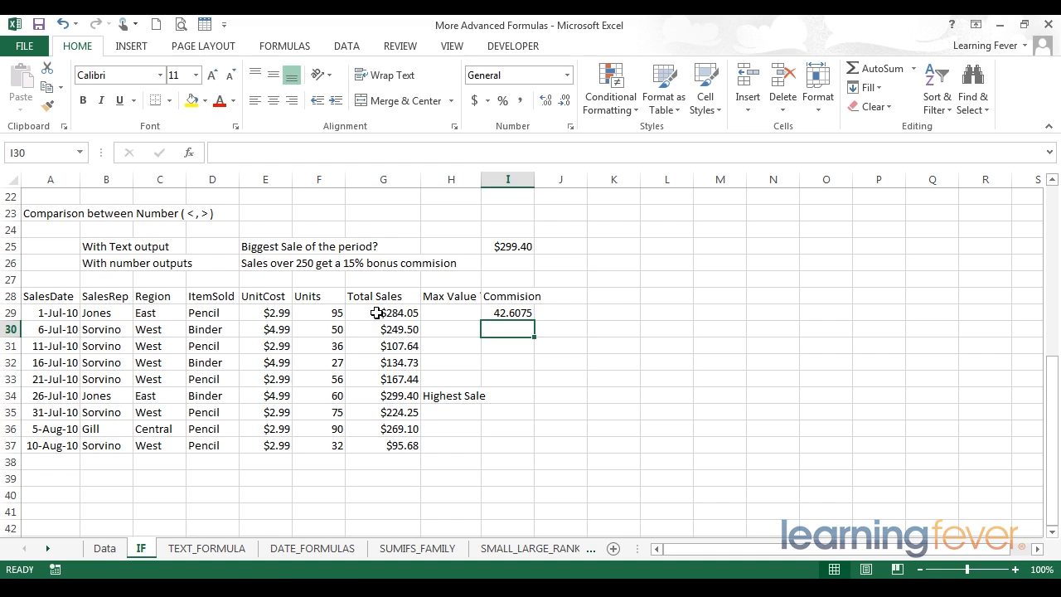
# Step: Fill the commission formula from I29 down to I37 and apply the dollar Accounting number format to the range
pyautogui.click(507, 313)
pyautogui.moveTo(535, 321); pyautogui.dragTo(535, 452)
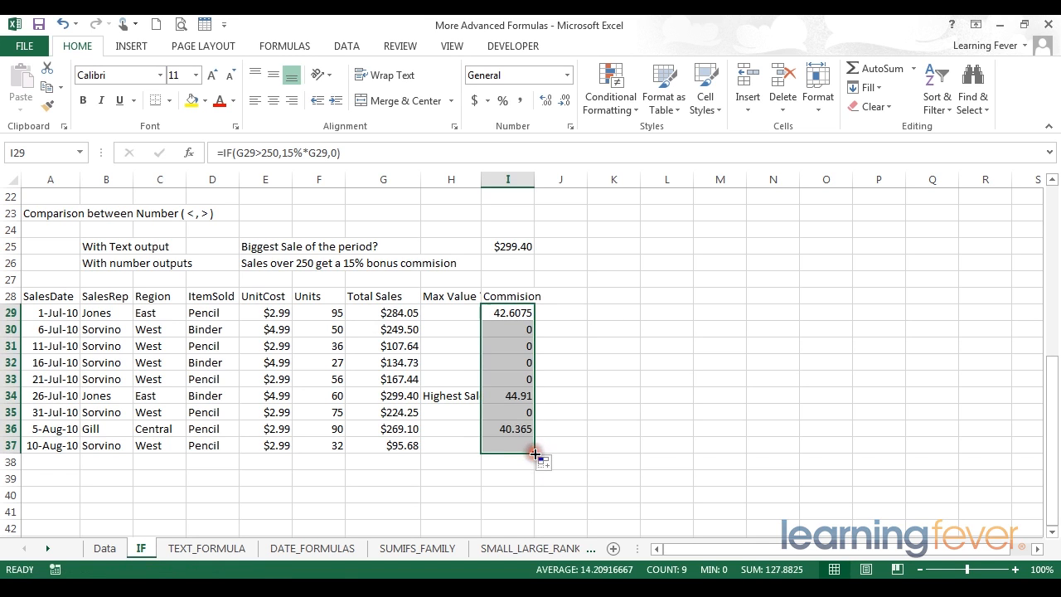
pyautogui.click(475, 100)
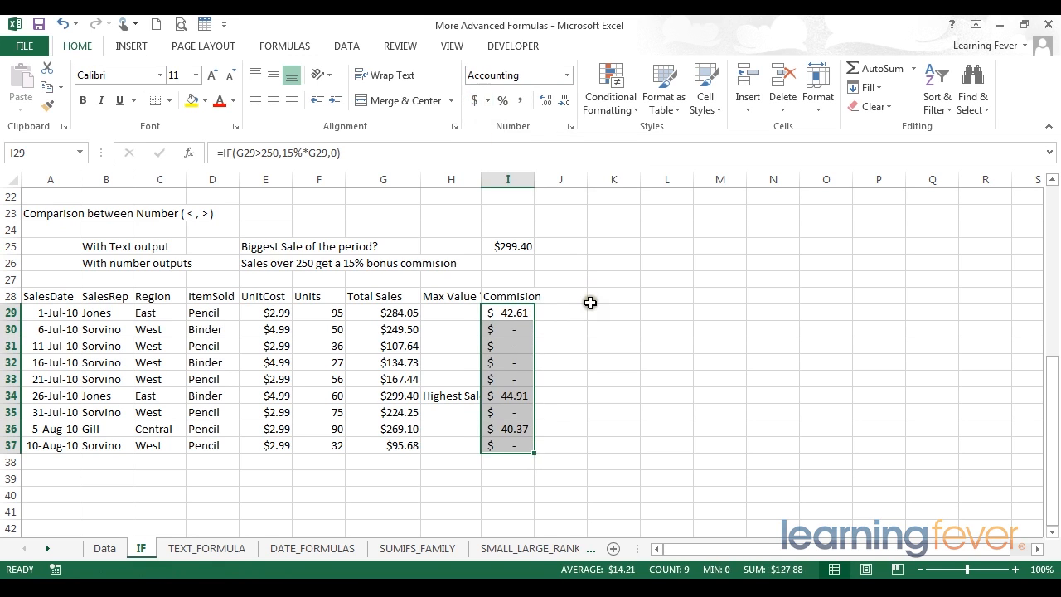
# Step: Compare the total sales with the commissions in rows 29, 34 and 36, and examine the IF formula in I29
pyautogui.click(591, 306)
pyautogui.moveTo(383, 313); pyautogui.dragTo(490, 310)
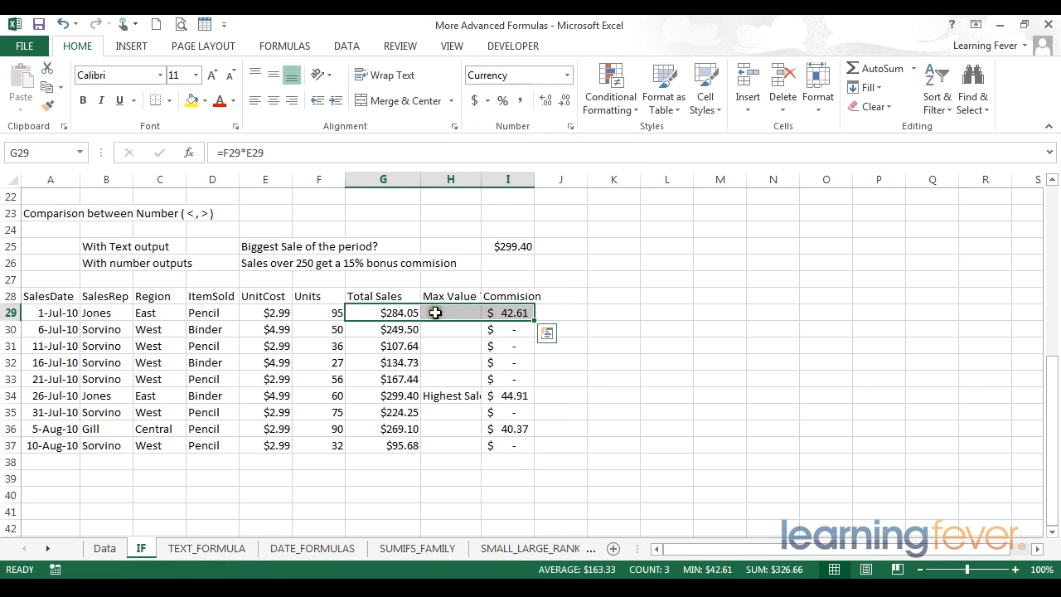
pyautogui.moveTo(389, 389); pyautogui.dragTo(509, 398)
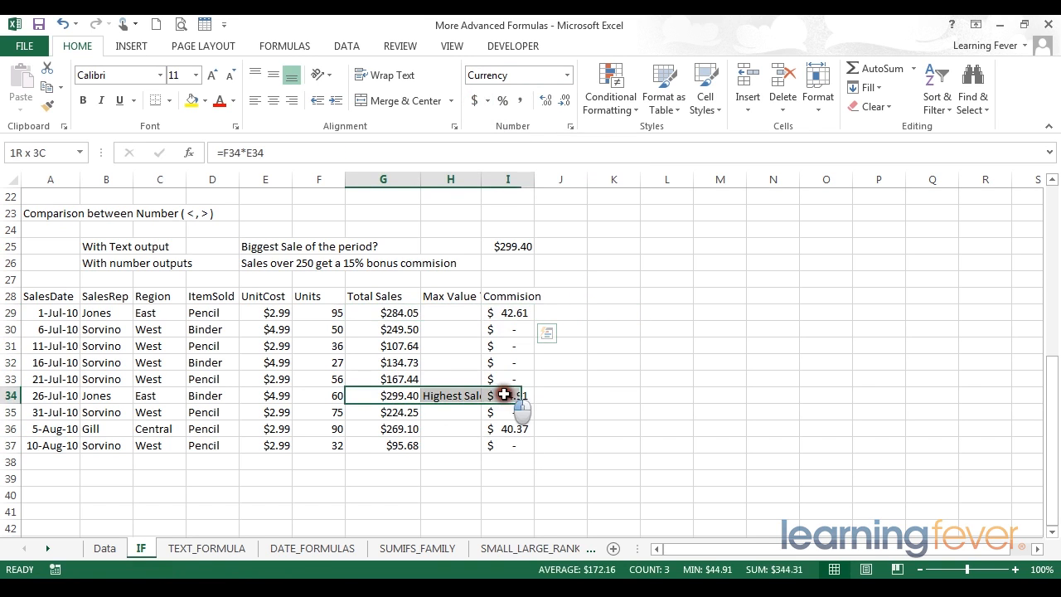
pyautogui.click(384, 444)
pyautogui.moveTo(385, 430); pyautogui.dragTo(524, 423)
pyautogui.click(524, 313)
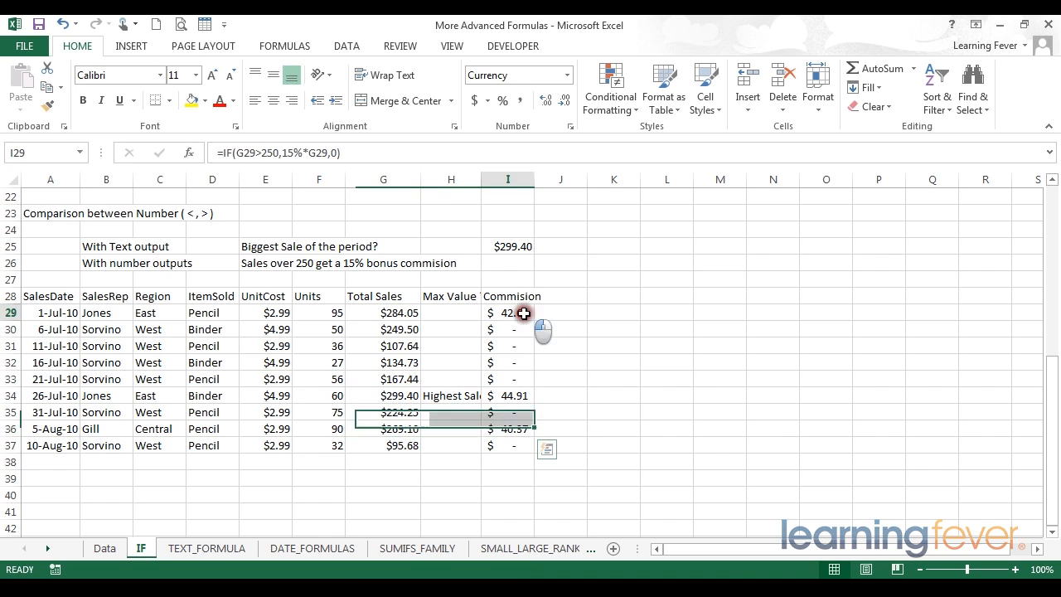
pyautogui.click(272, 152)
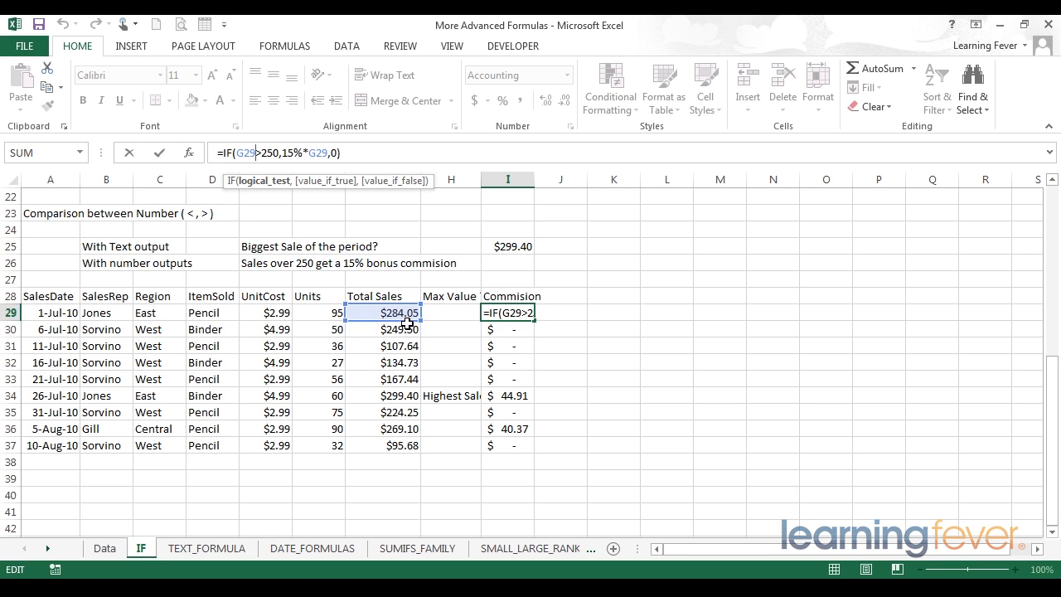
pyautogui.press('Return')
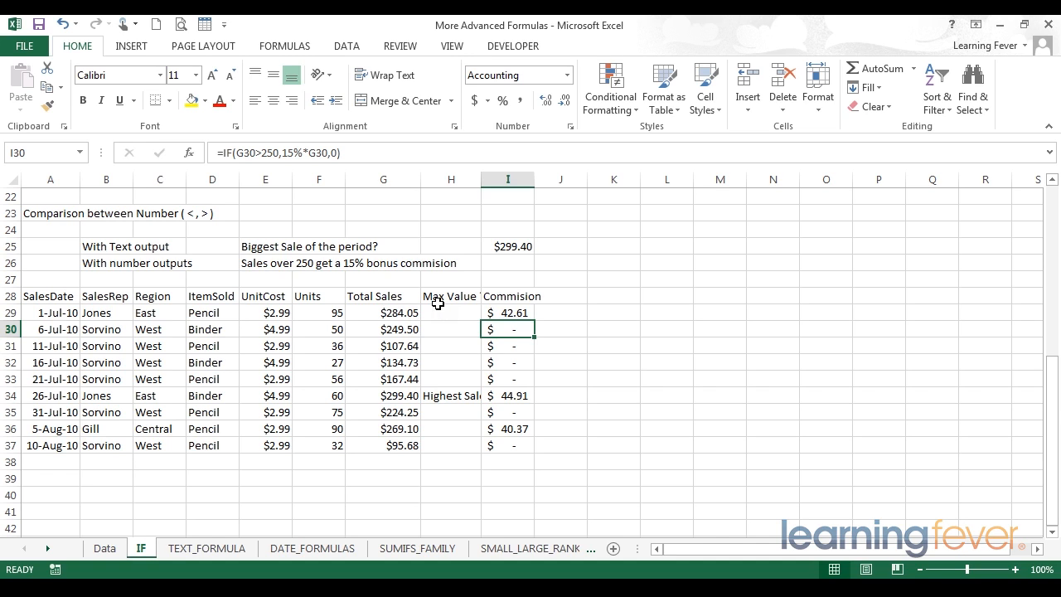
pyautogui.click(525, 312)
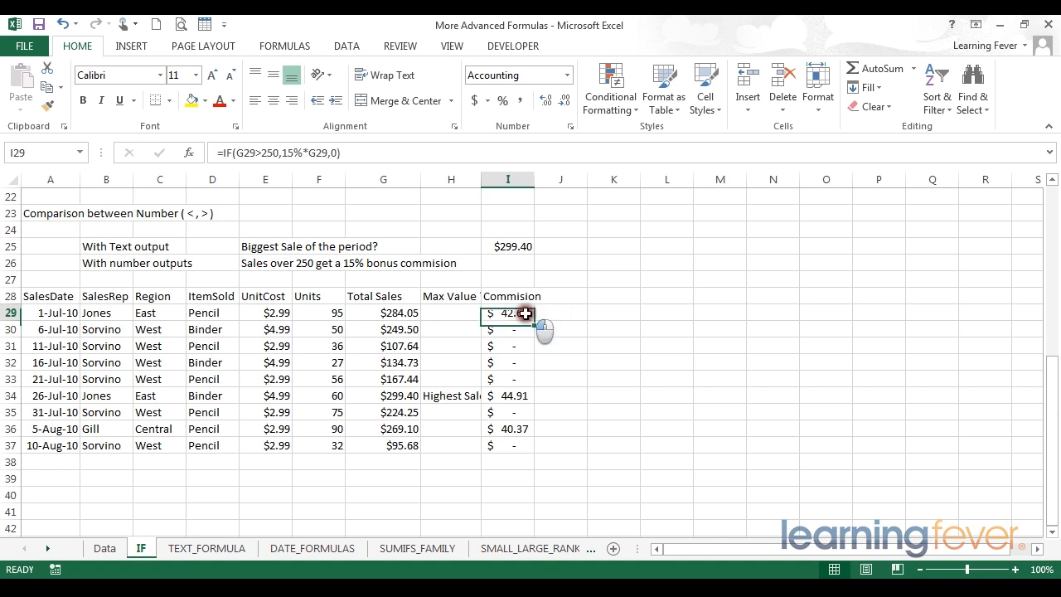
# Step: Add the column heading "Net Commission" in cell J28
pyautogui.click(551, 301)
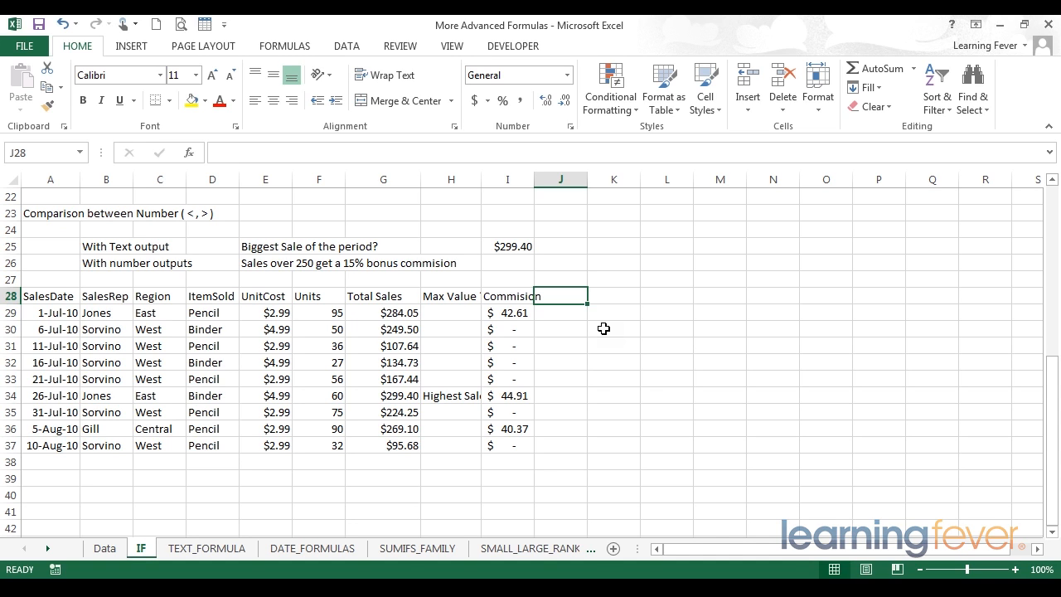
pyautogui.write('N')
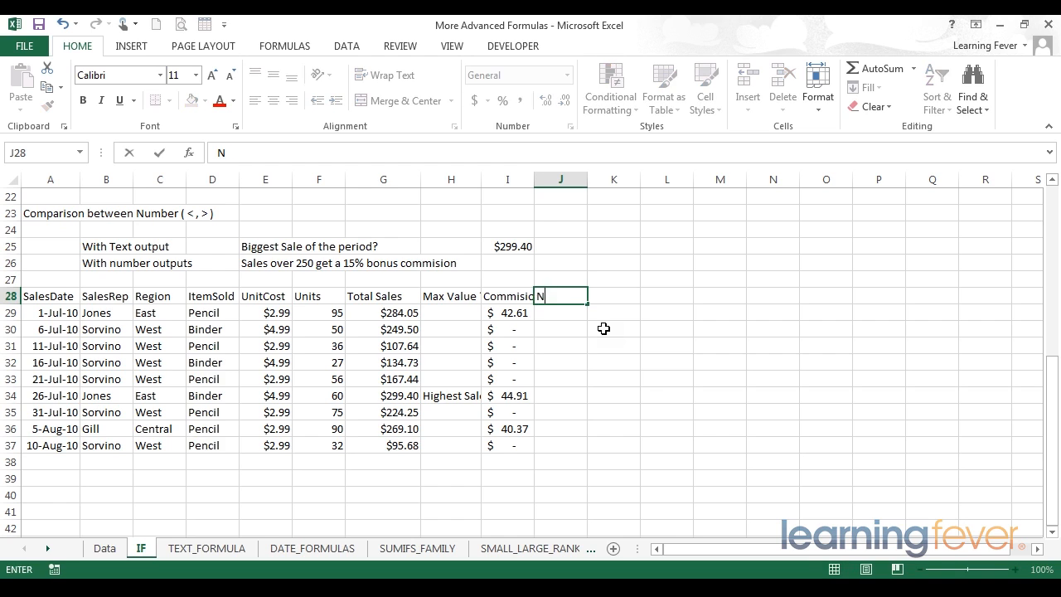
pyautogui.write('et Commission')
pyautogui.press('BackSpace')
pyautogui.press('BackSpace')
pyautogui.write('sion')
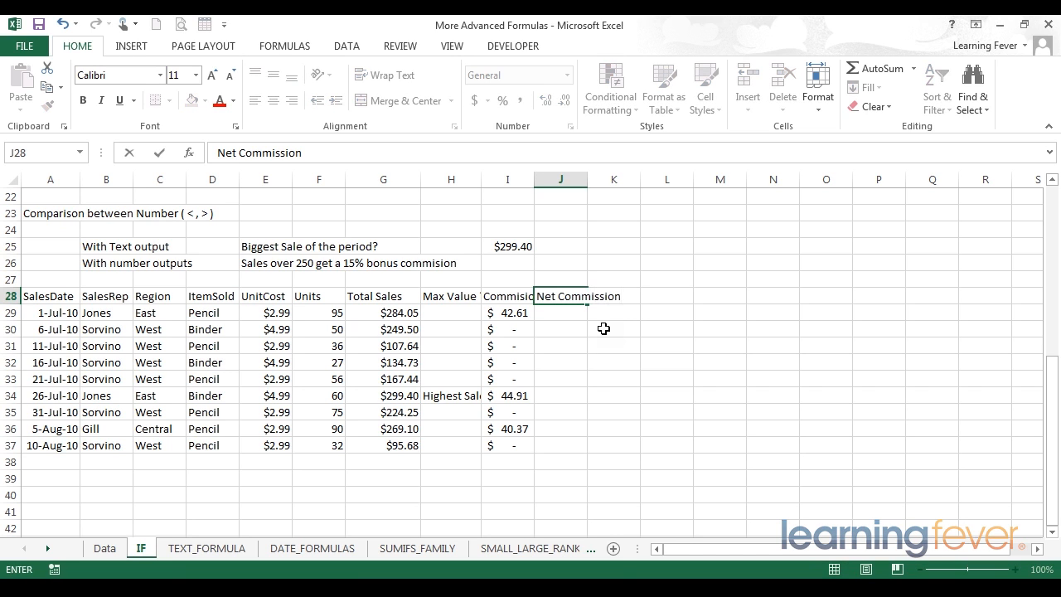
pyautogui.press('Return')
# Step: Enter an IF formula in J29 that returns I29 when D29 is not equal to "Binder" and 0 otherwise
pyautogui.write('=IF')
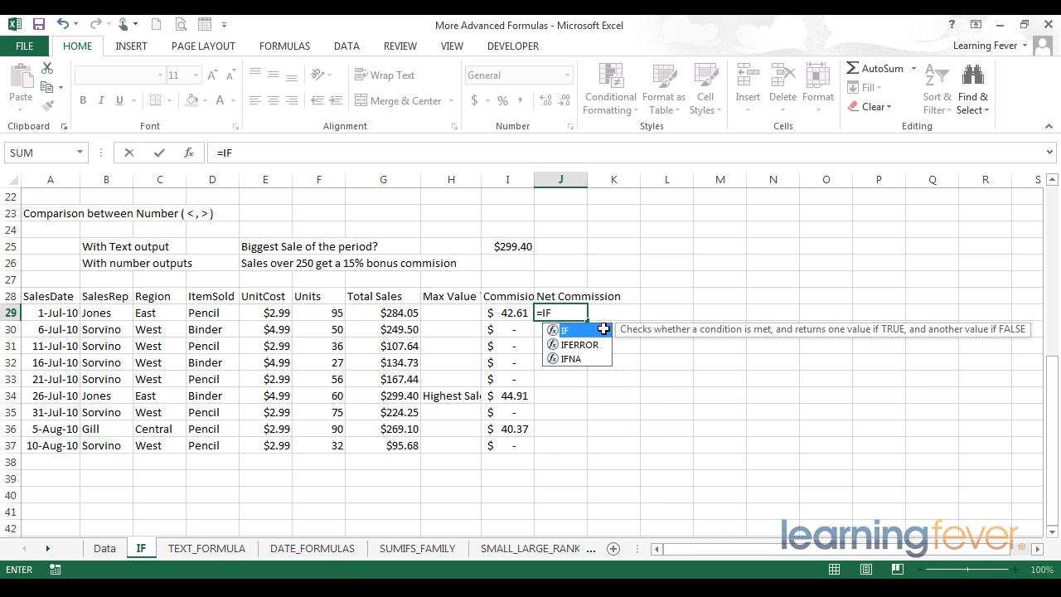
pyautogui.write('(')
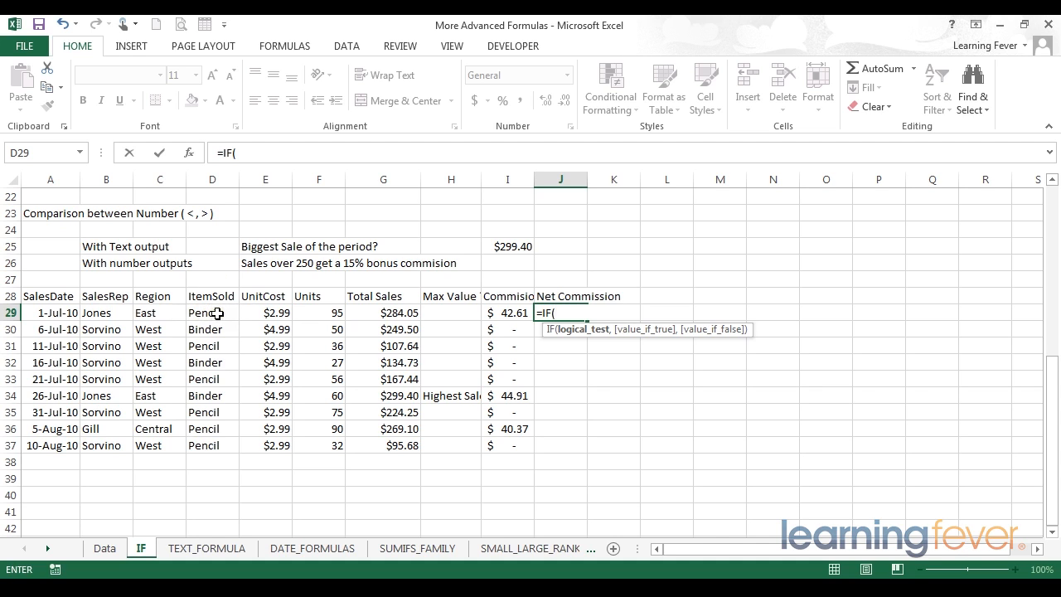
pyautogui.click(220, 314)
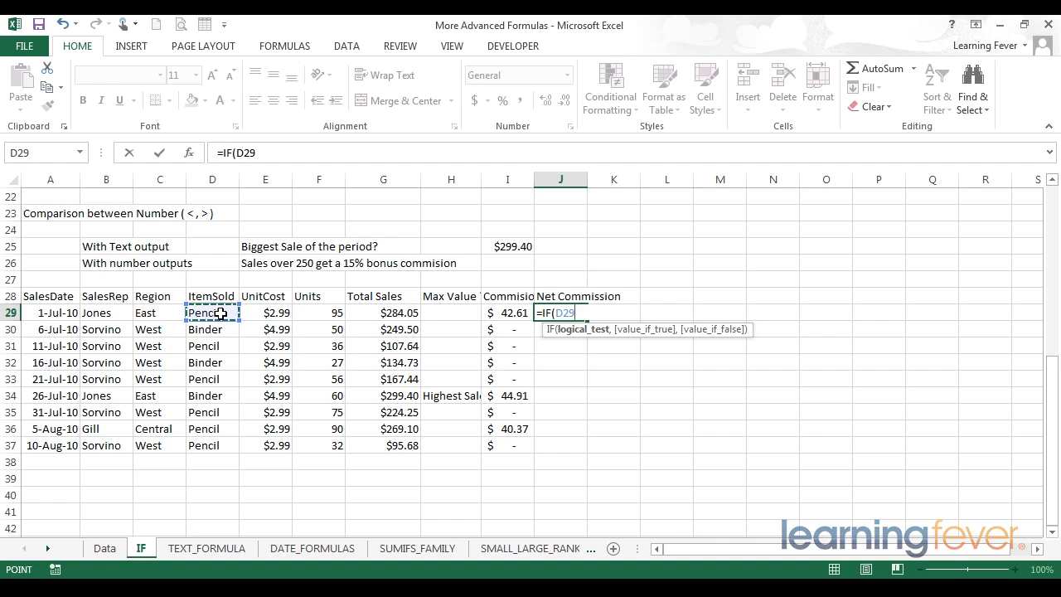
pyautogui.write('<>')
pyautogui.write('"Binder"')
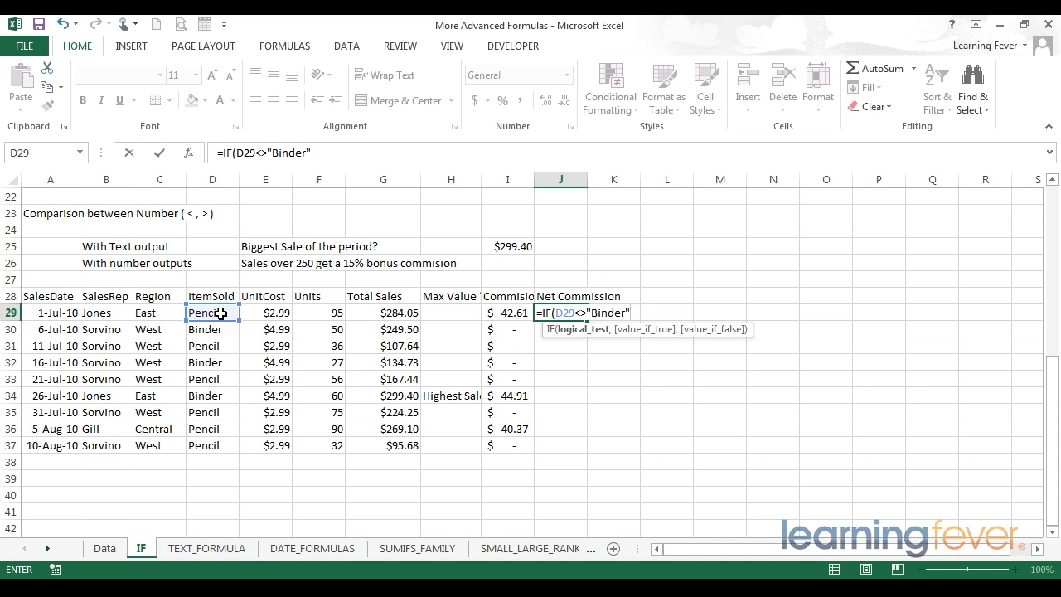
pyautogui.write(',')
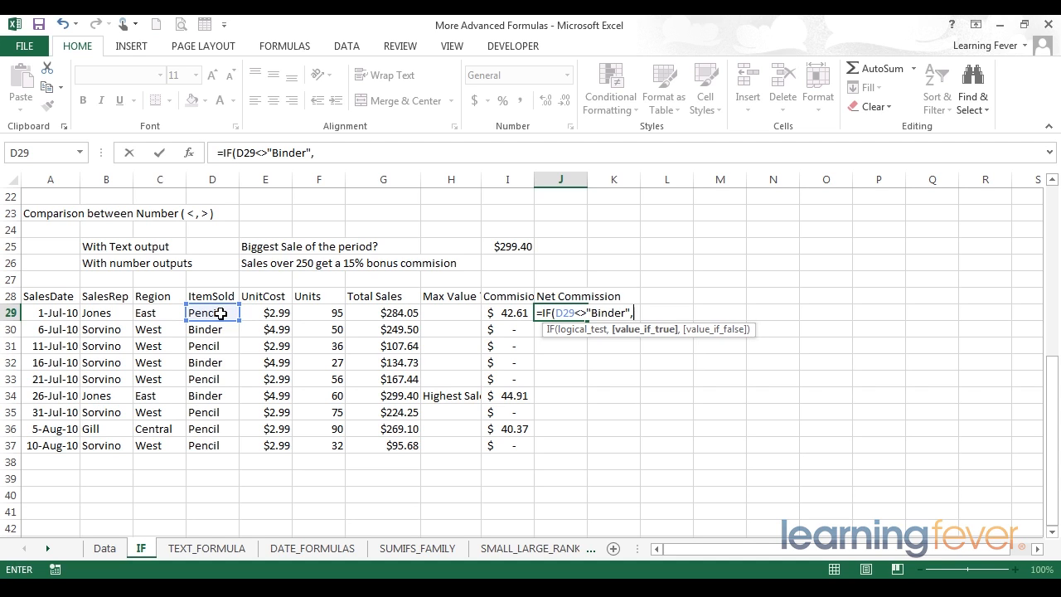
pyautogui.click(505, 316)
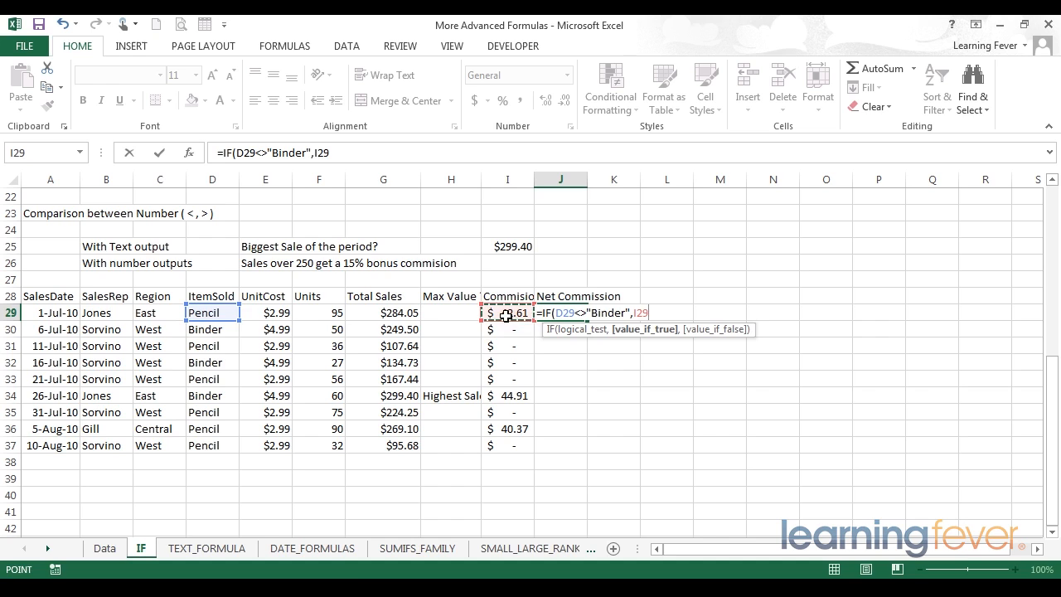
pyautogui.write(',')
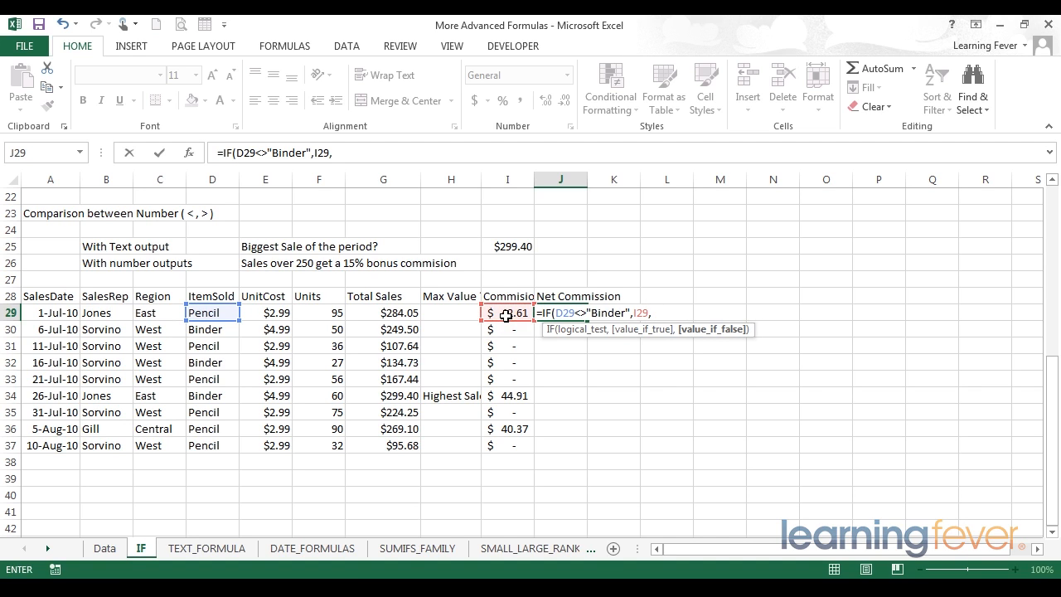
pyautogui.write('0)')
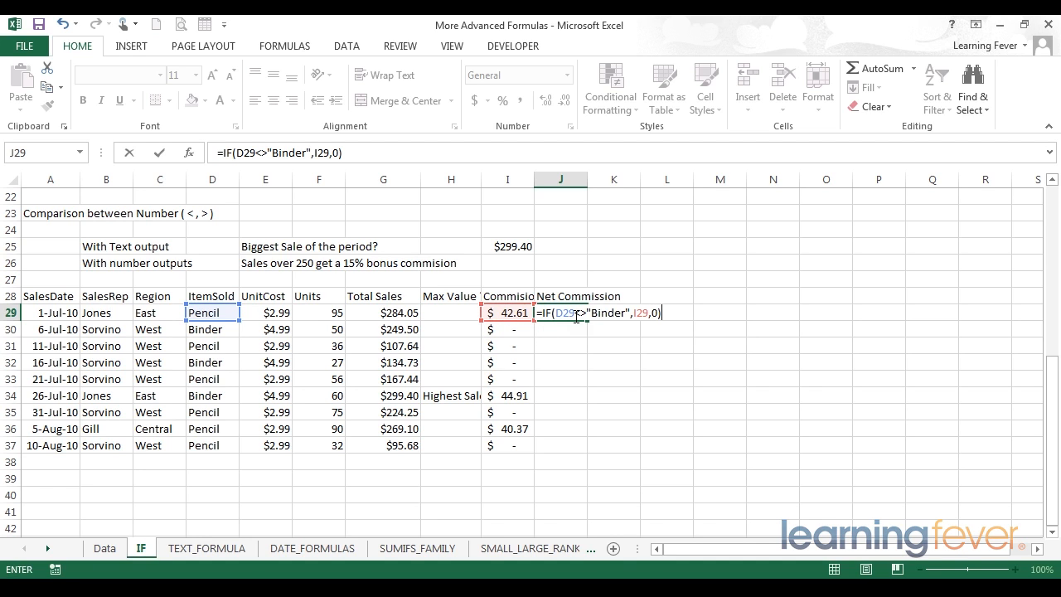
pyautogui.click(641, 313)
pyautogui.click(657, 313)
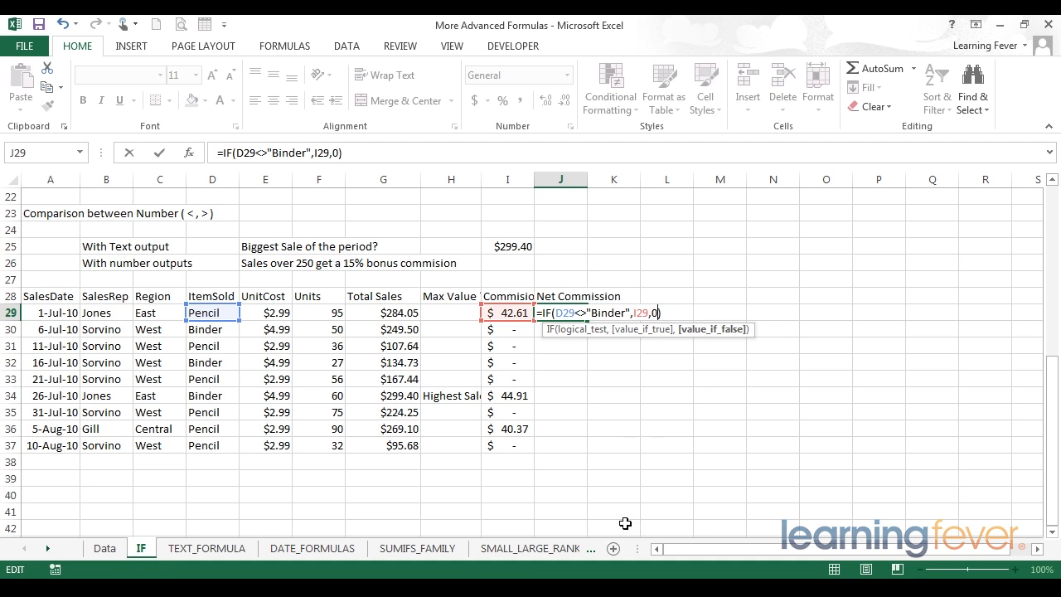
pyautogui.press('Return')
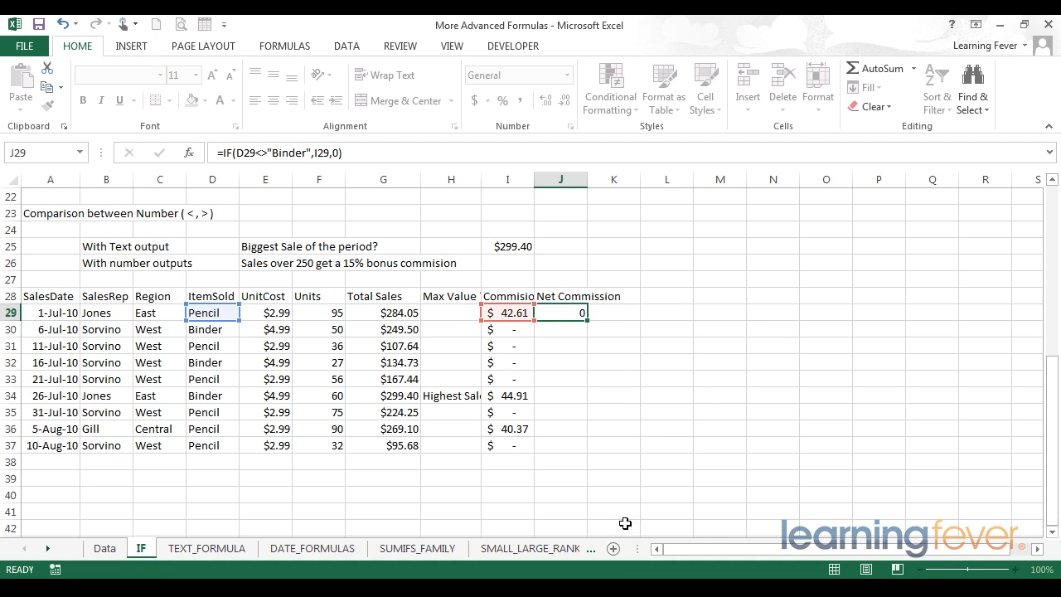
# Step: Fill the net commission formula from J29 down to J37 and apply the dollar Accounting number format to the range
pyautogui.click(577, 312)
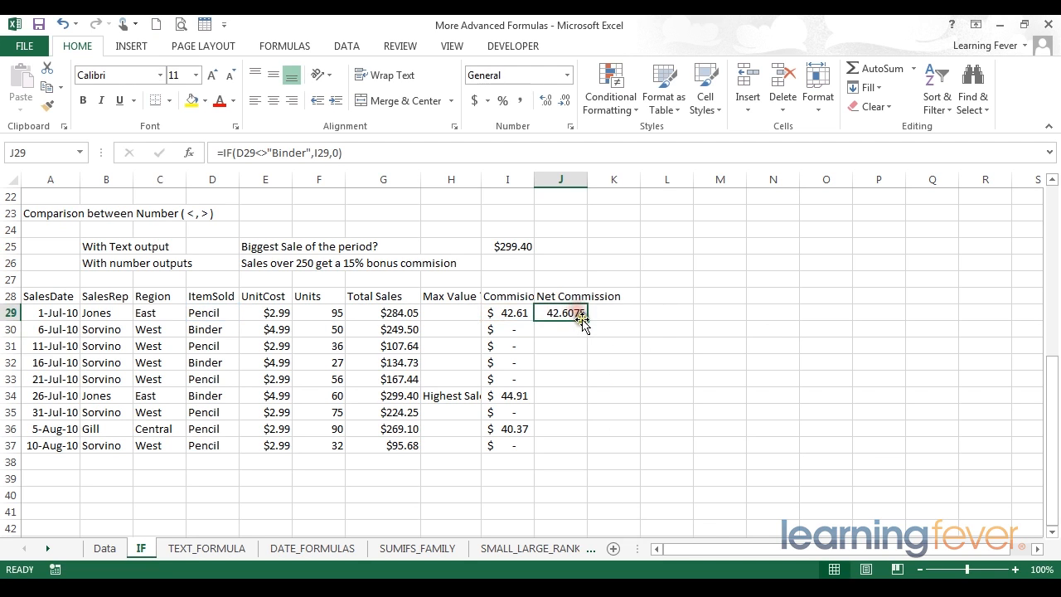
pyautogui.moveTo(587, 321); pyautogui.dragTo(585, 448)
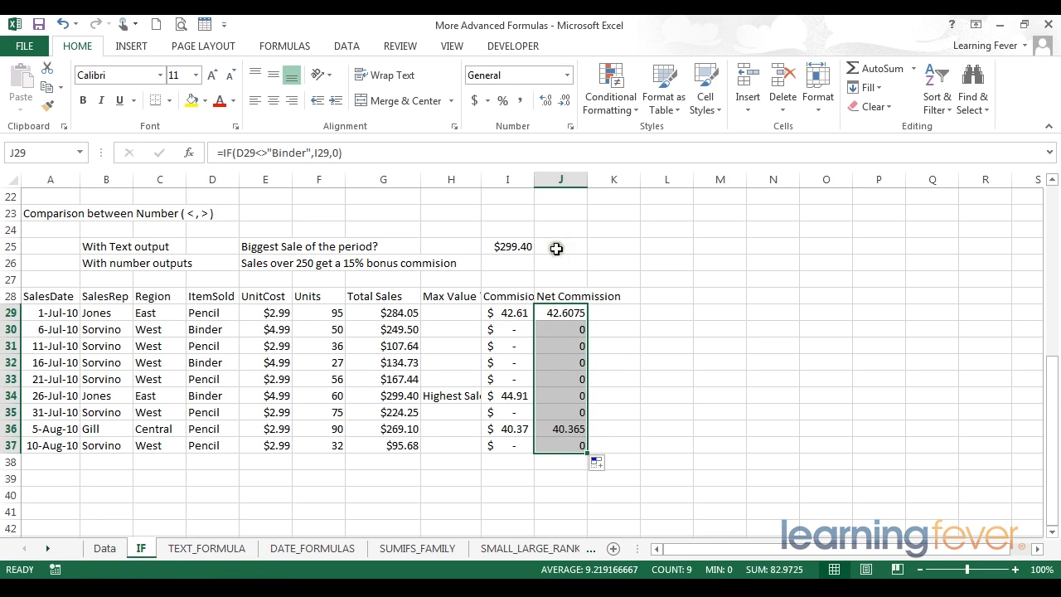
pyautogui.click(474, 100)
pyautogui.click(698, 317)
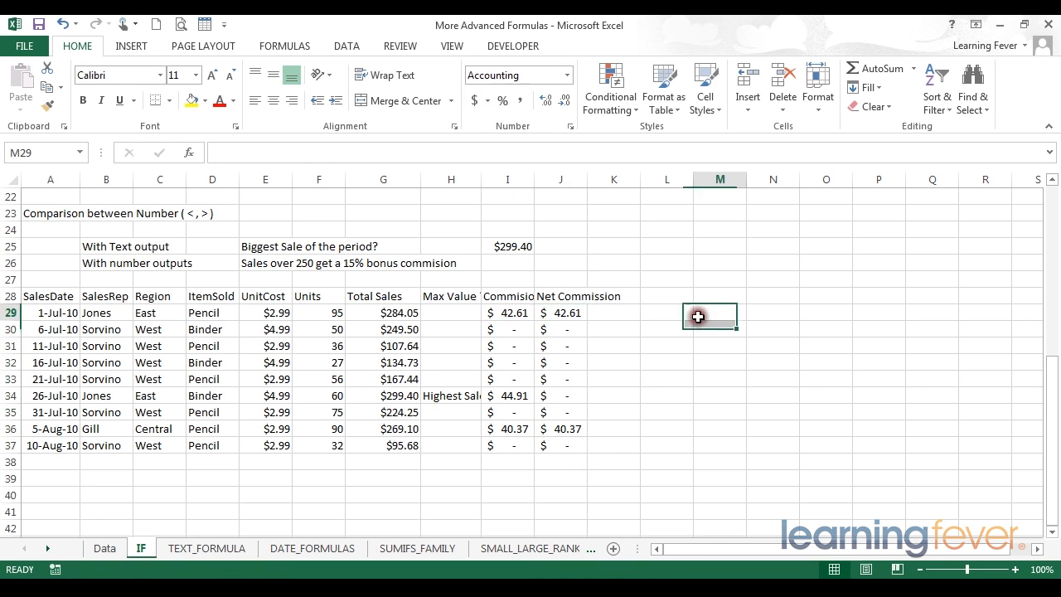
# Step: Review the net commissions in J29:J37 and compare the row 34 result with its item sold
pyautogui.click(569, 311)
pyautogui.moveTo(570, 313); pyautogui.dragTo(574, 447)
pyautogui.moveTo(564, 395); pyautogui.dragTo(202, 394)
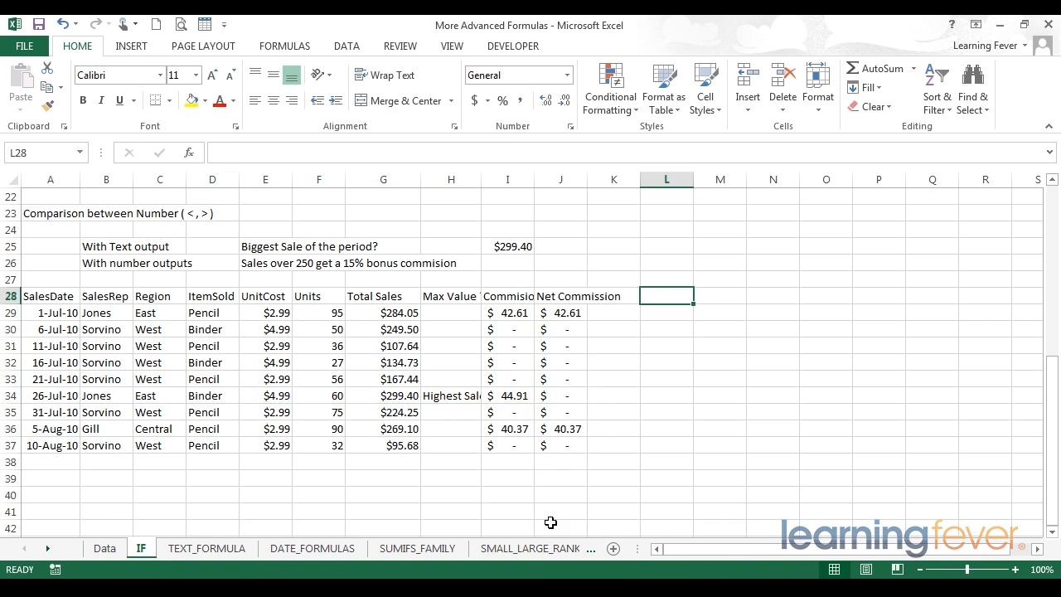